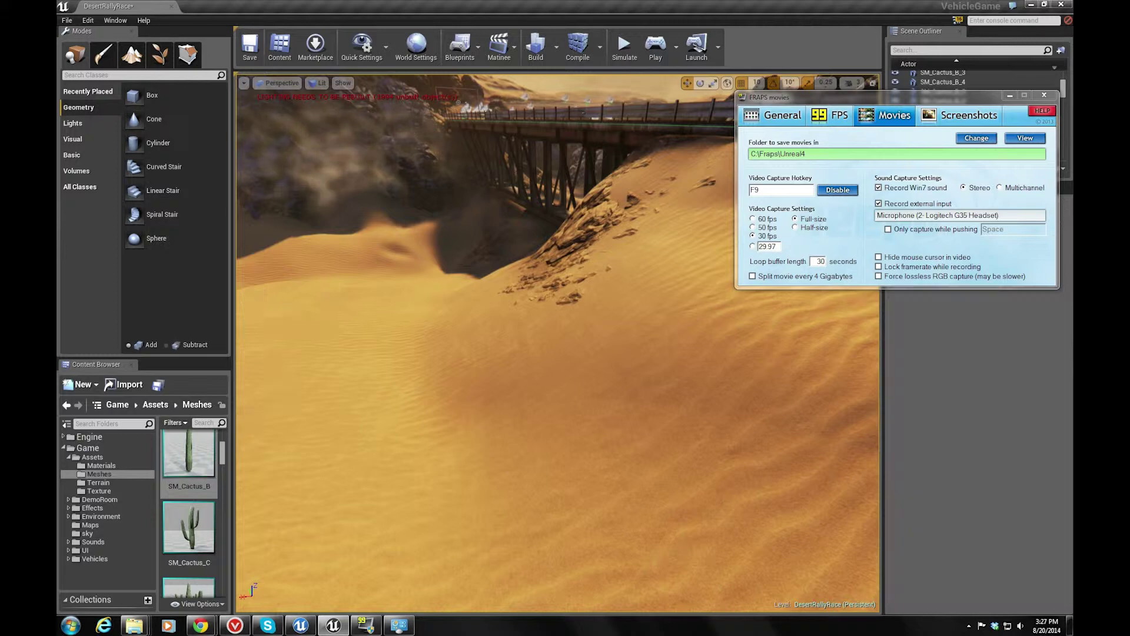
Close the FRAPS window and drop SM_Cactus_B onto the dune slope below the bridge.
click(1009, 95)
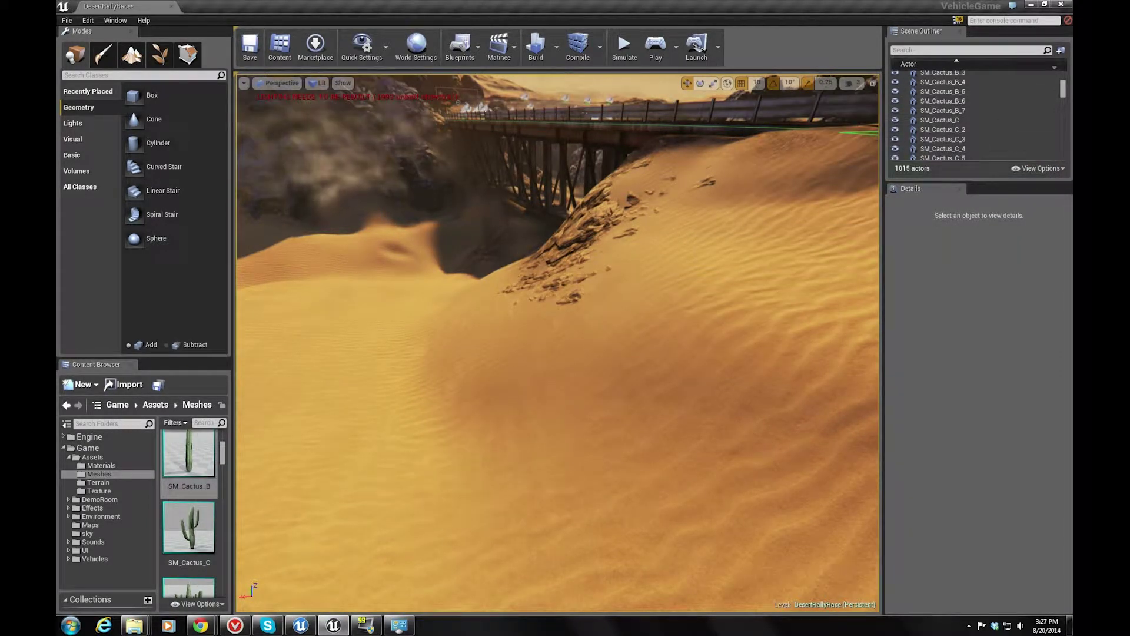
mouse_move(188, 468)
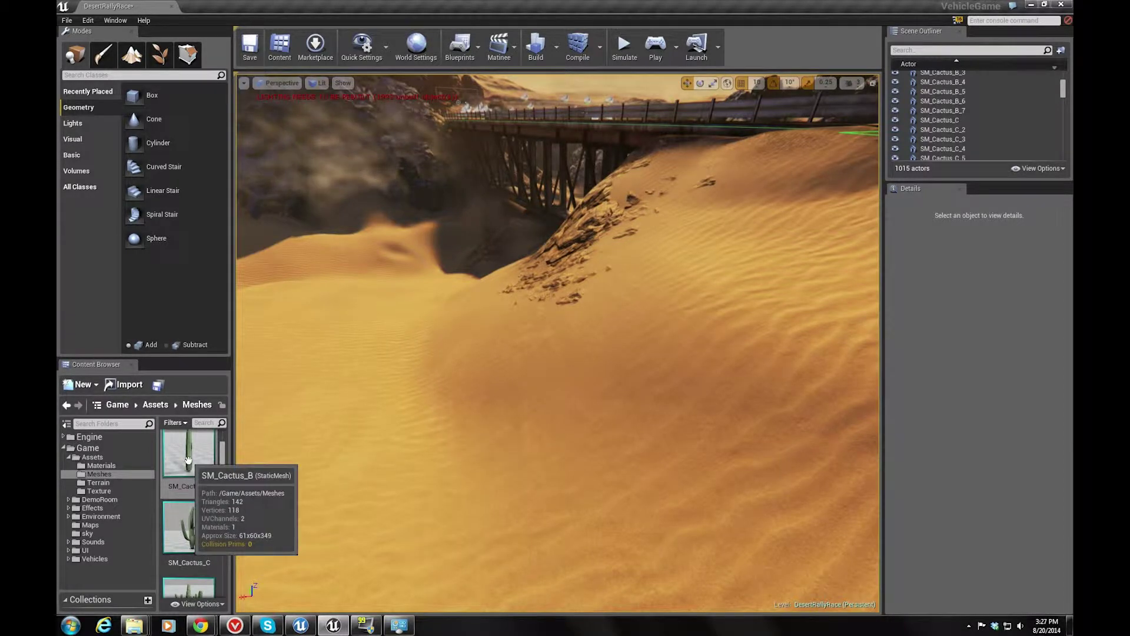
drag(188, 468, 409, 399)
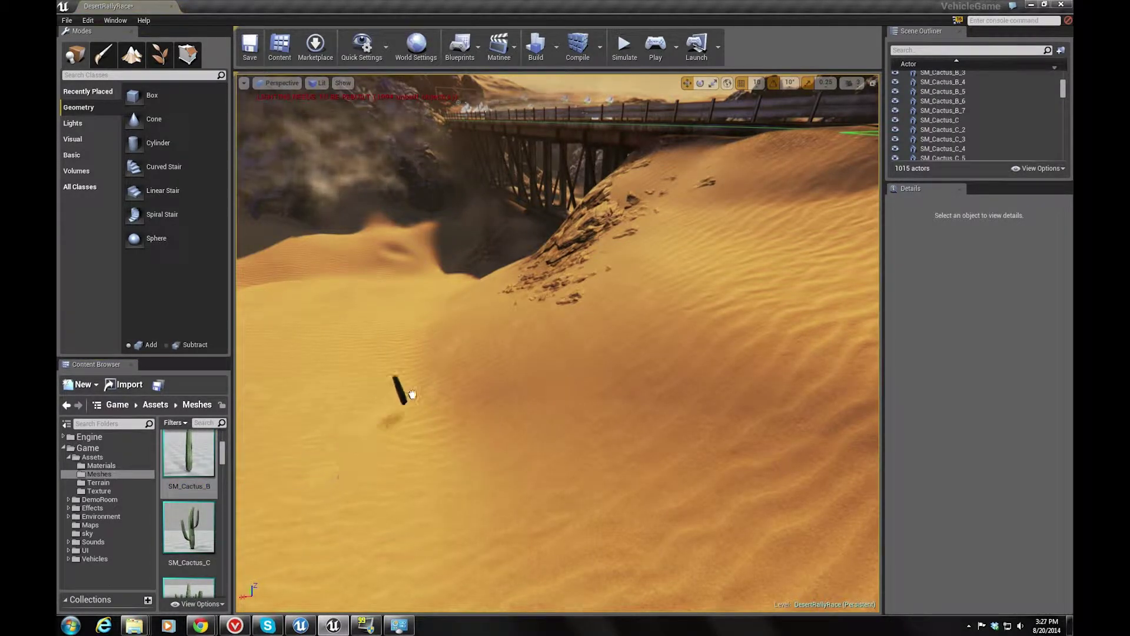
mouse_move(449, 363)
mouse_down()
mouse_move(447, 482)
mouse_move(404, 369)
mouse_up()
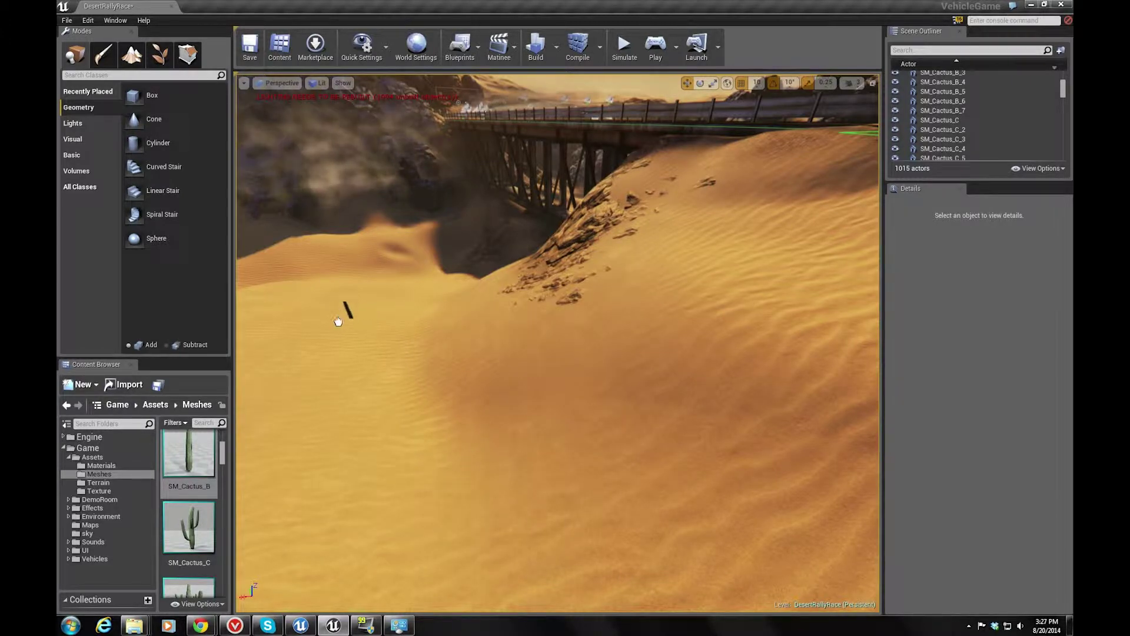
mouse_move(407, 342)
mouse_down()
mouse_move(726, 336)
mouse_move(373, 407)
mouse_move(365, 391)
mouse_up()
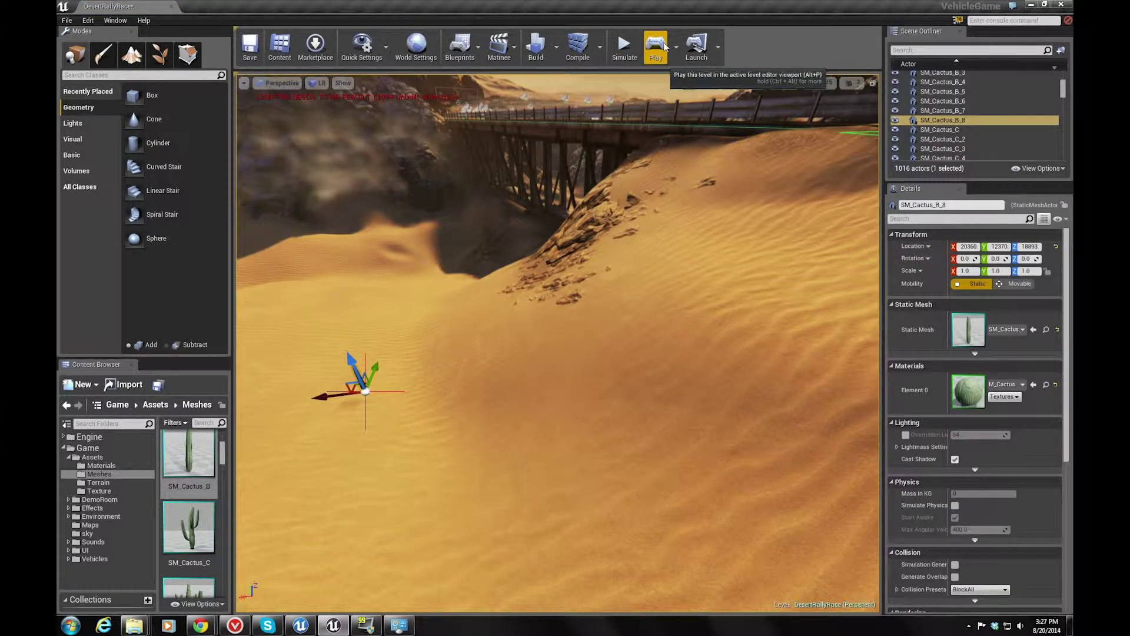
Check Quick Settings without changes, then move the cactus farther across the dunes.
click(388, 53)
mouse_move(379, 230)
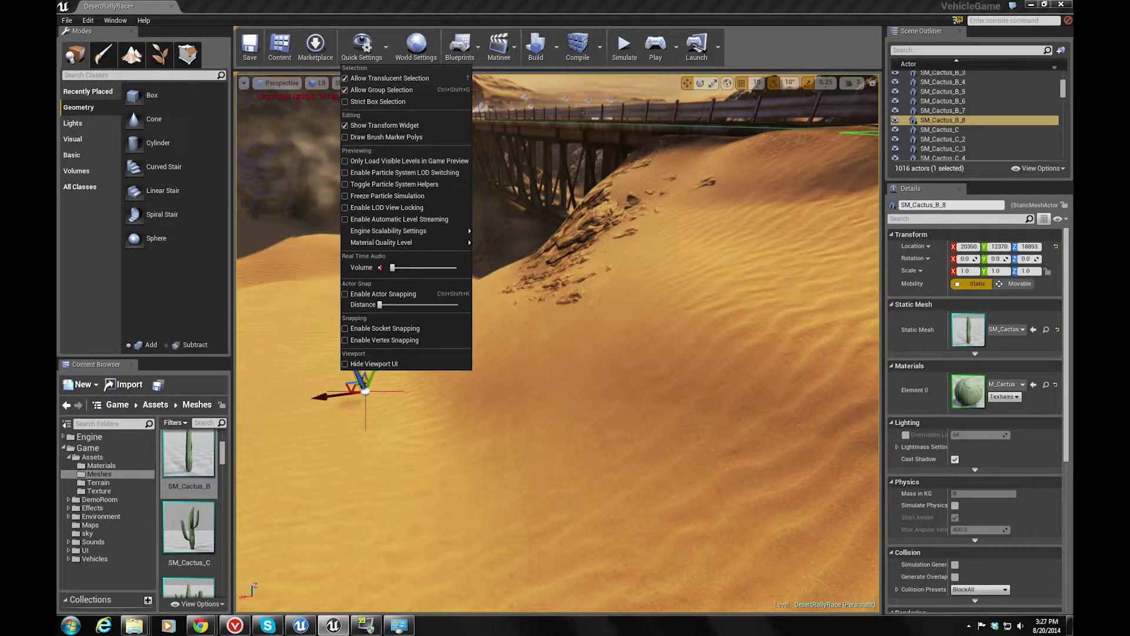
click(364, 396)
mouse_move(365, 391)
mouse_down()
mouse_move(643, 286)
mouse_move(374, 290)
mouse_up()
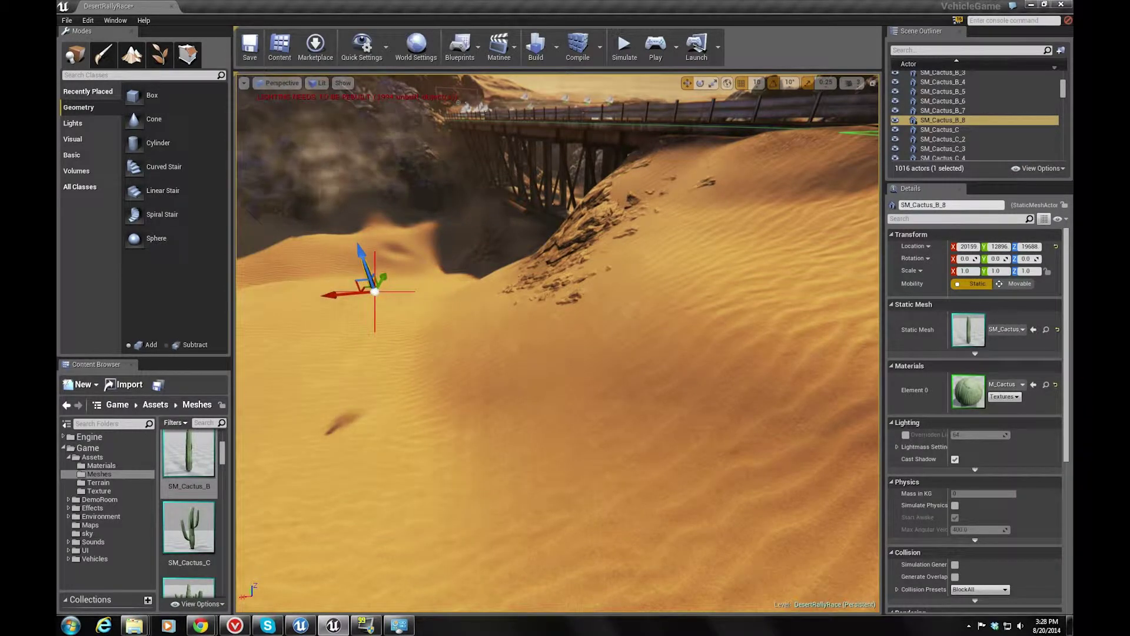
right_drag(374, 291, 353, 341)
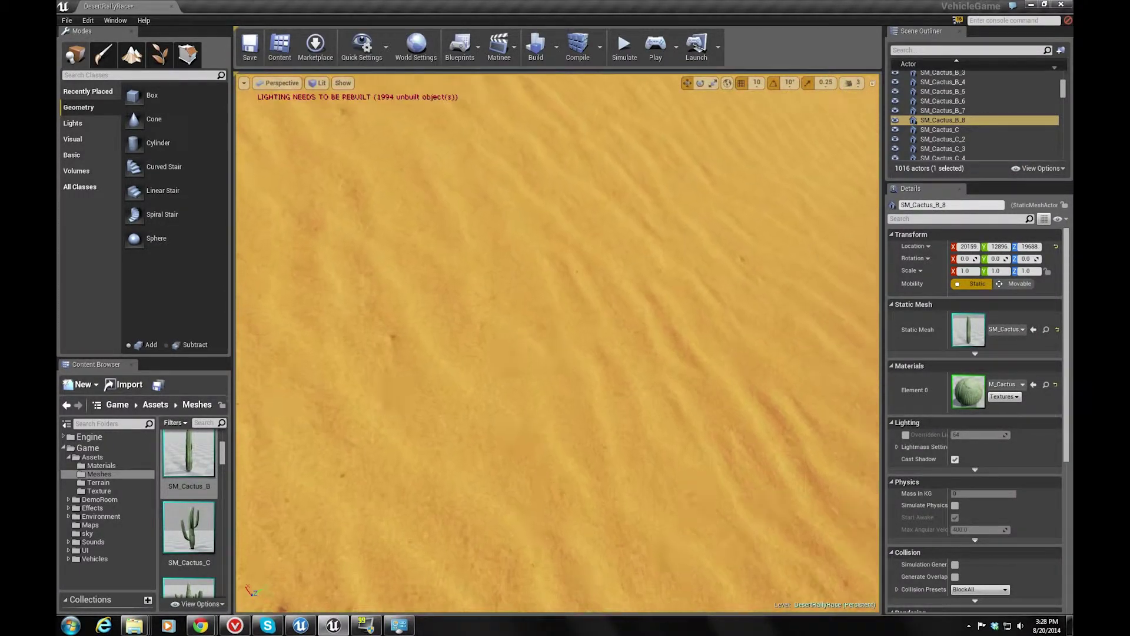
mouse_move(353, 342)
right_down()
mouse_move(365, 283)
mouse_move(365, 294)
right_up()
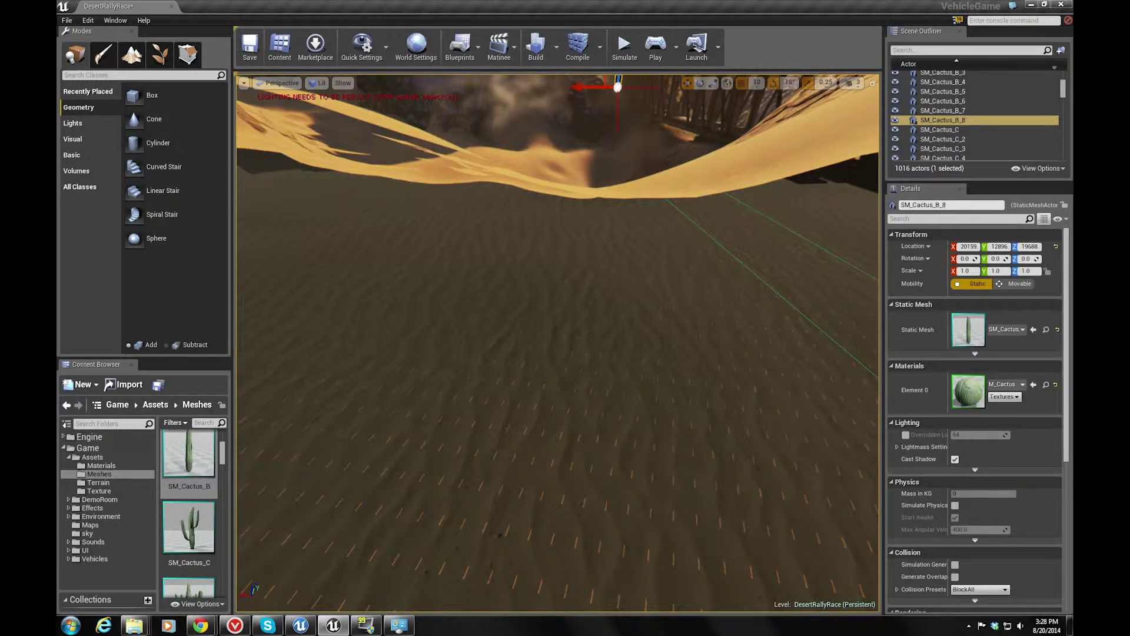
Deselect the cactus and exit the editor via File > Exit.
key(Escape)
click(66, 20)
mouse_move(98, 282)
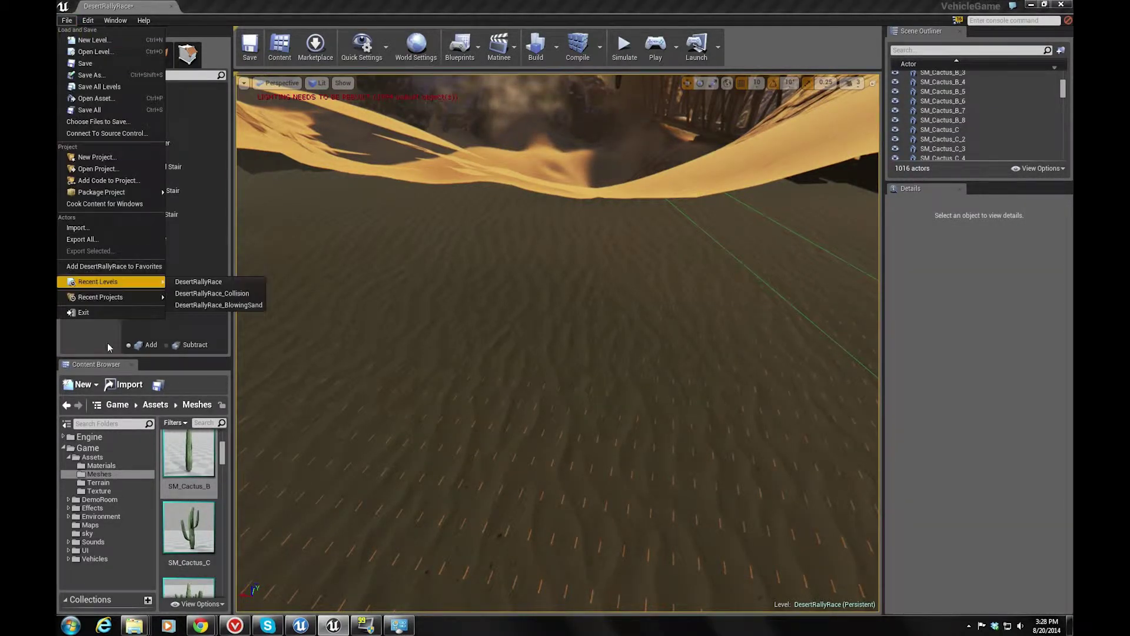
click(114, 316)
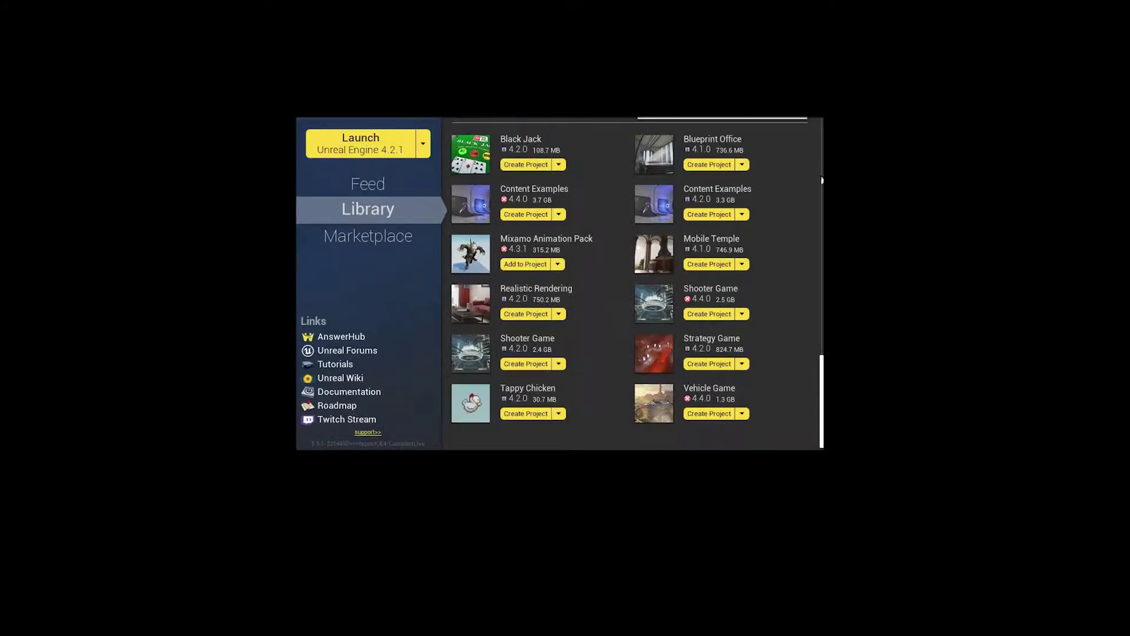
Set the launch version to Unreal Engine 4.4.0 and start a project from the Vehicle Game sample.
click(423, 146)
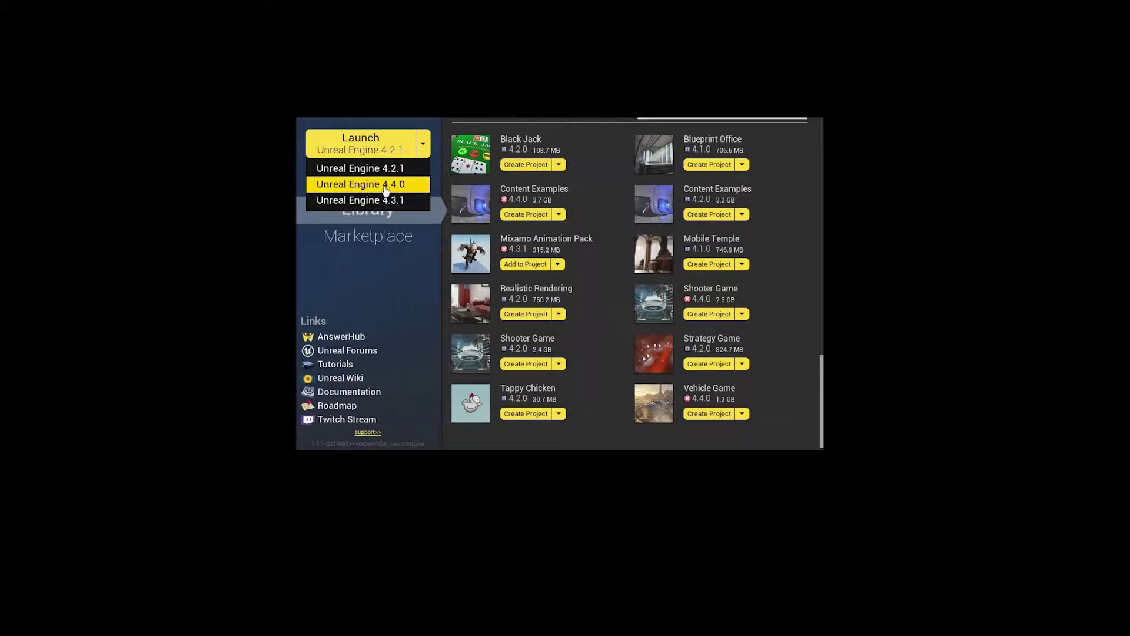
click(380, 185)
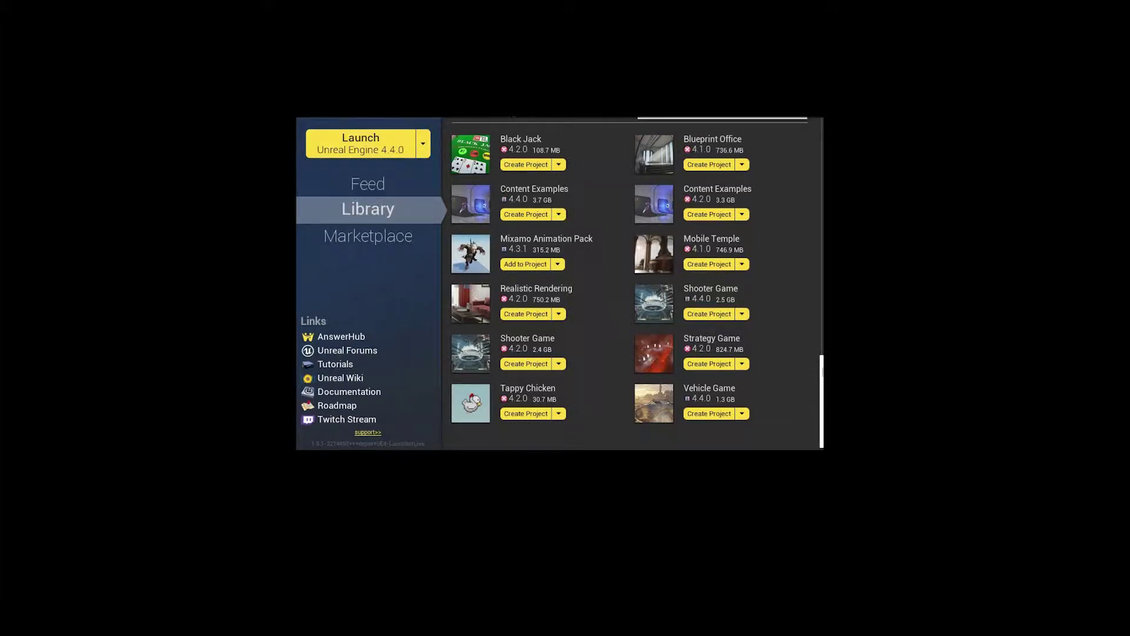
drag(821, 370, 821, 289)
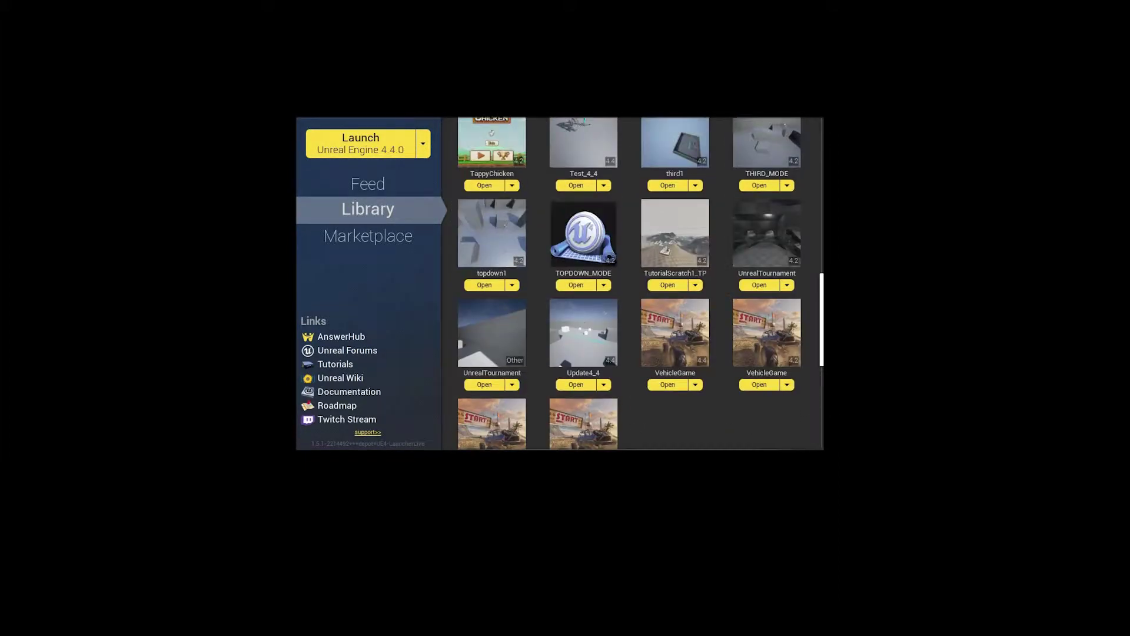
scroll(633, 283, down, 5)
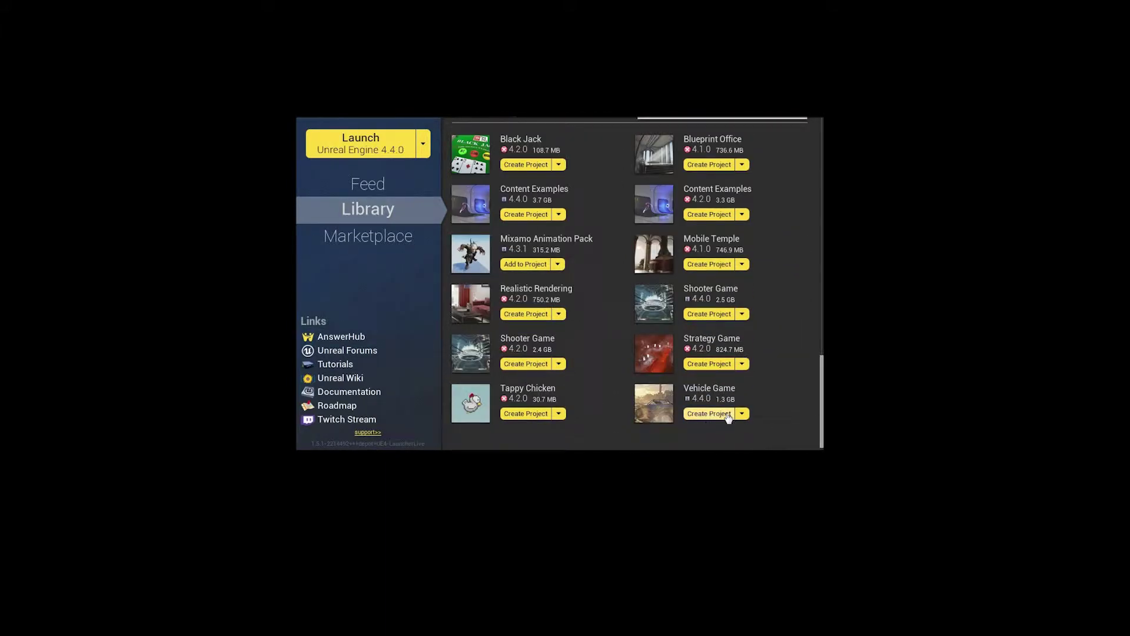
click(720, 415)
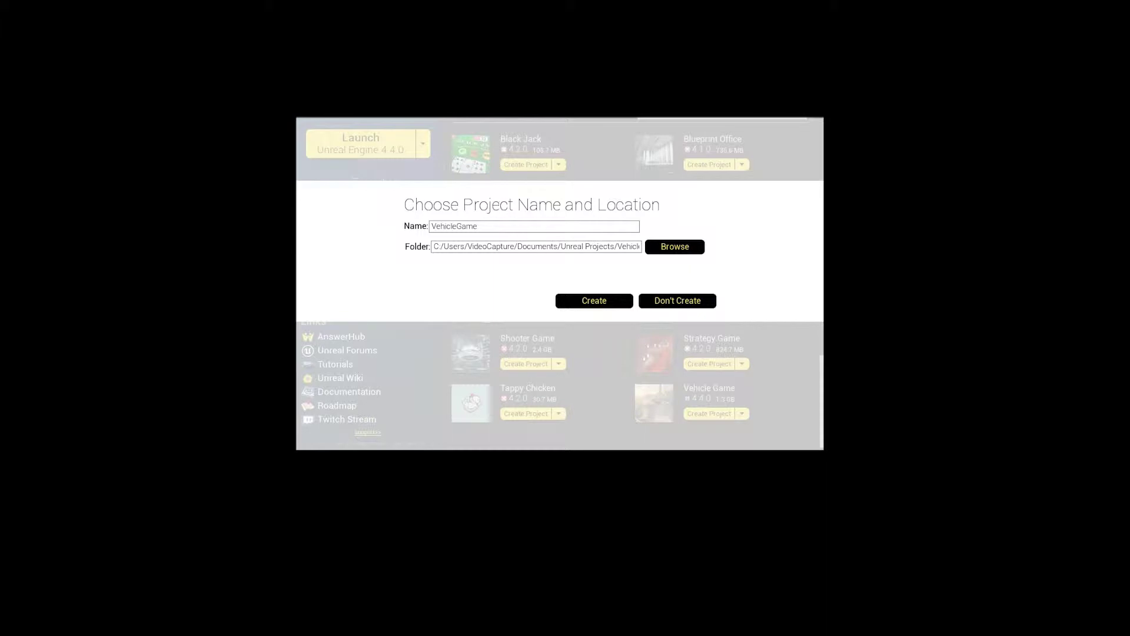
Name the new project VehicleGame44d and create it.
text(44)
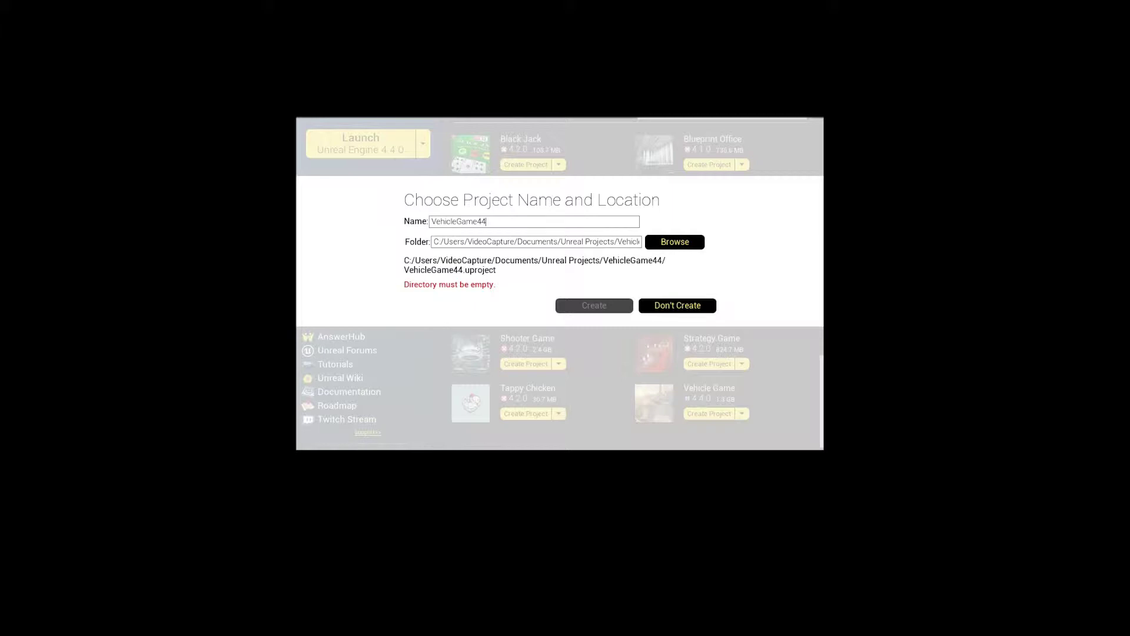
text(d)
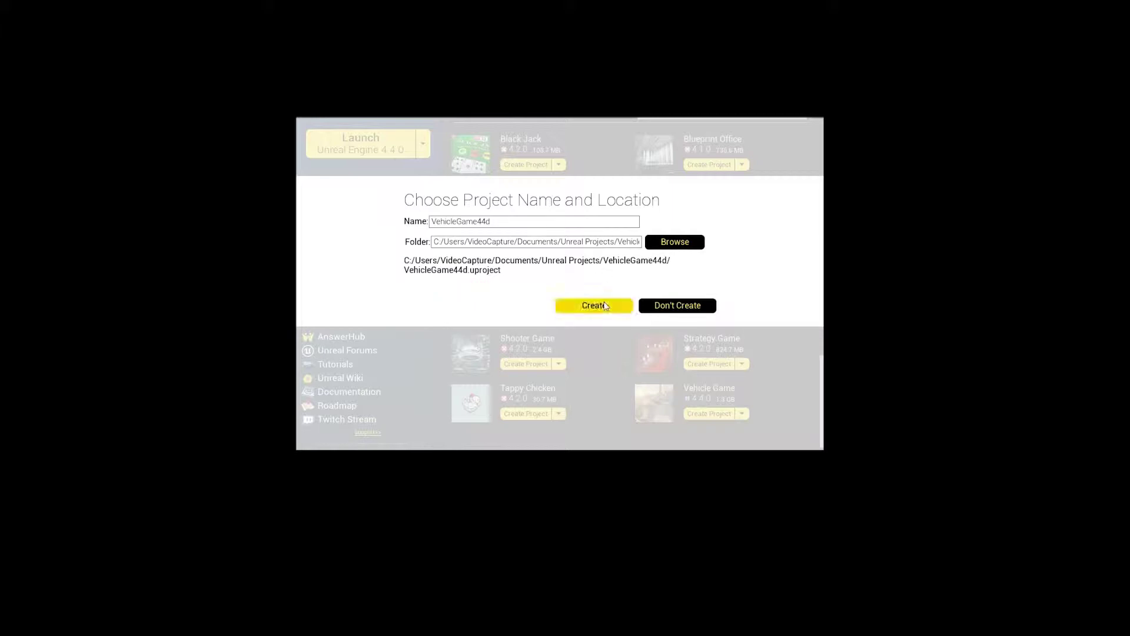
click(606, 306)
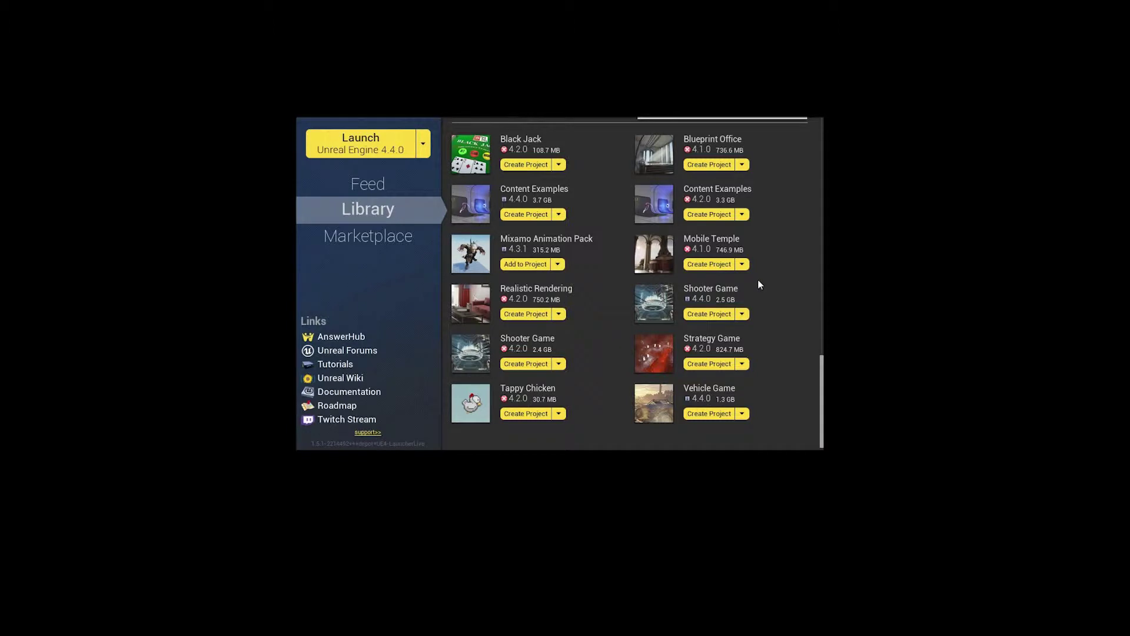
Open VehicleGame44d from My Projects and dismiss the Fraps crash warning.
scroll(757, 279, up, 1)
scroll(758, 279, up, 3)
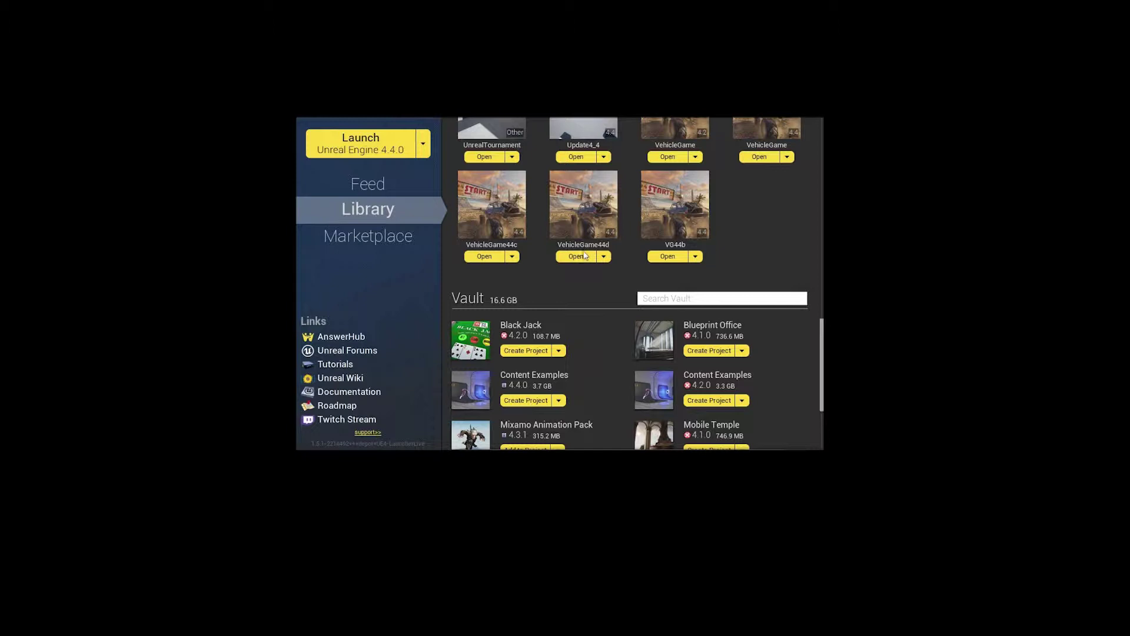
scroll(585, 248, down, 1)
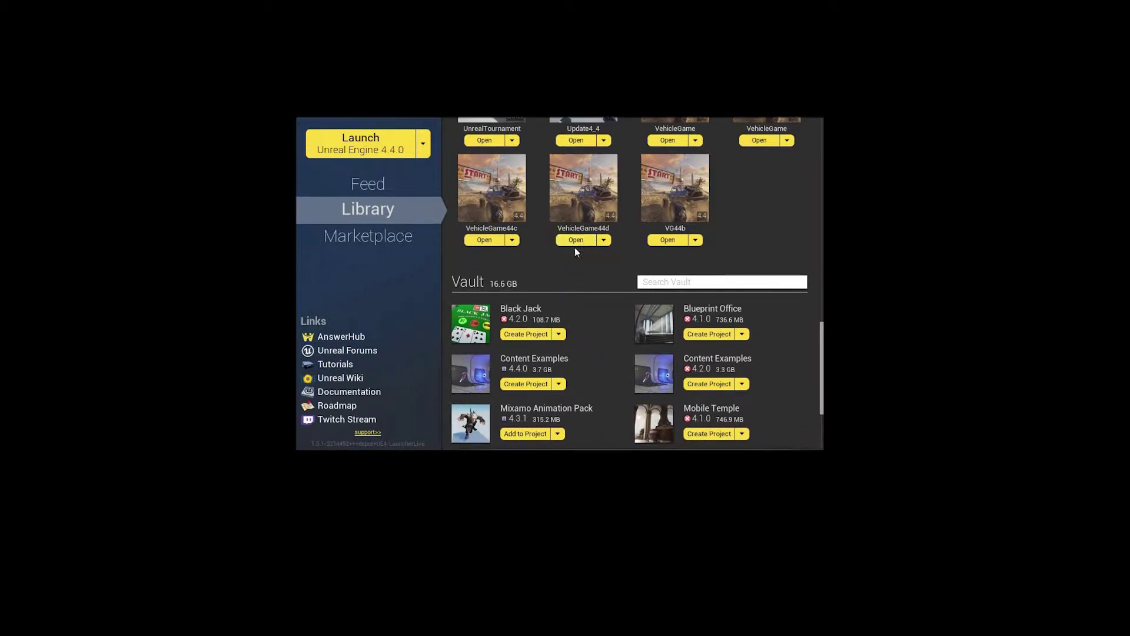
click(574, 242)
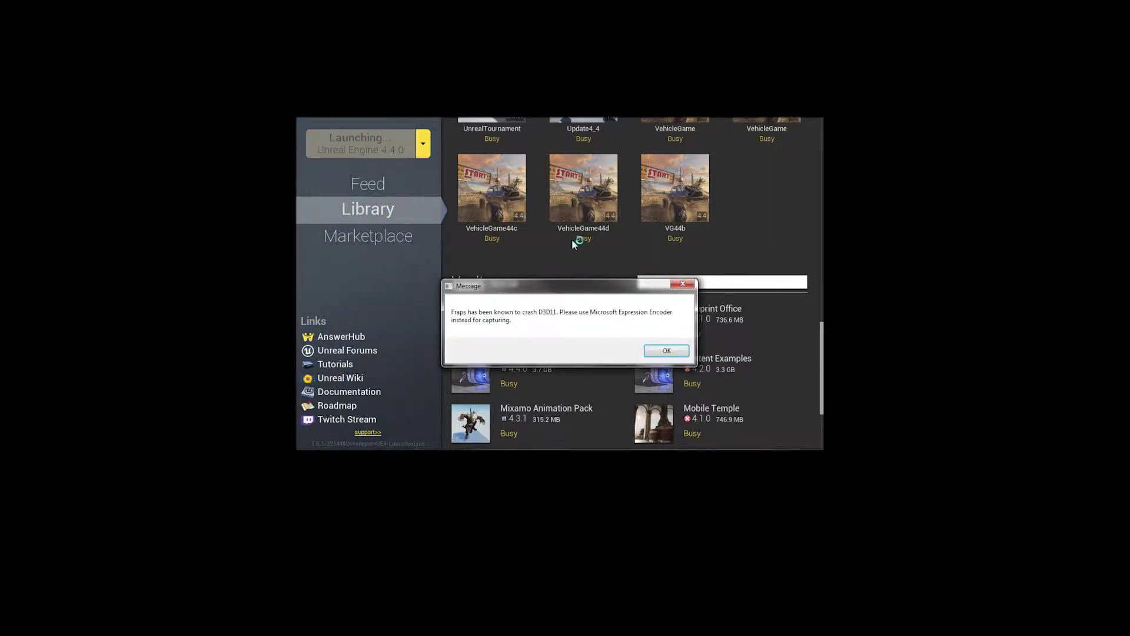
click(664, 351)
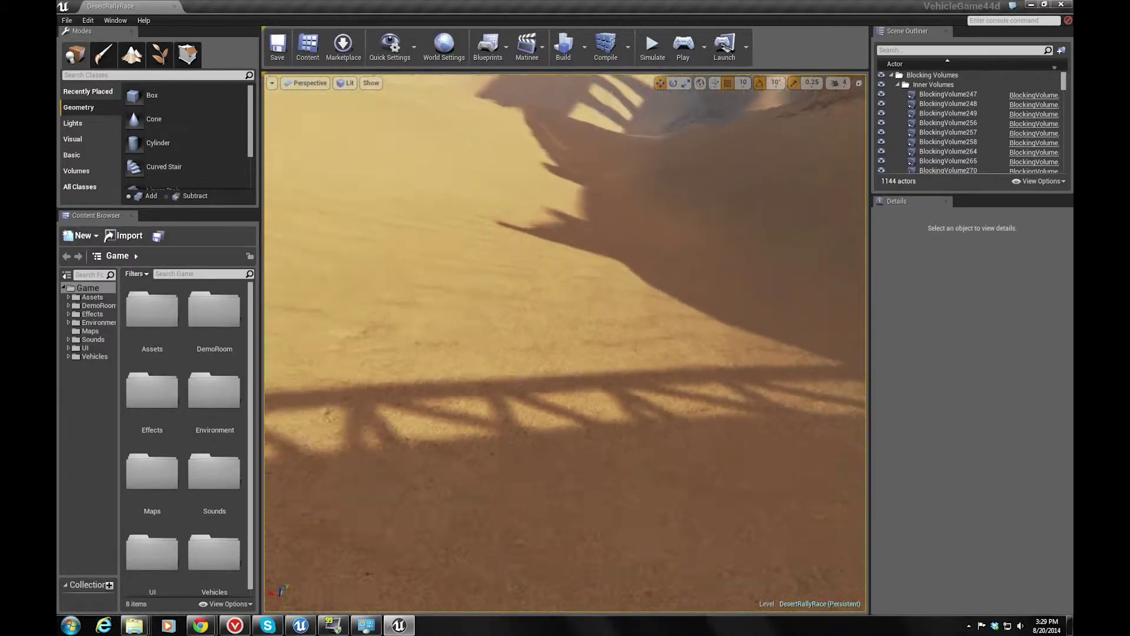
Browse to Assets > Meshes and drop an SM_Cactus_B into the scene.
click(71, 297)
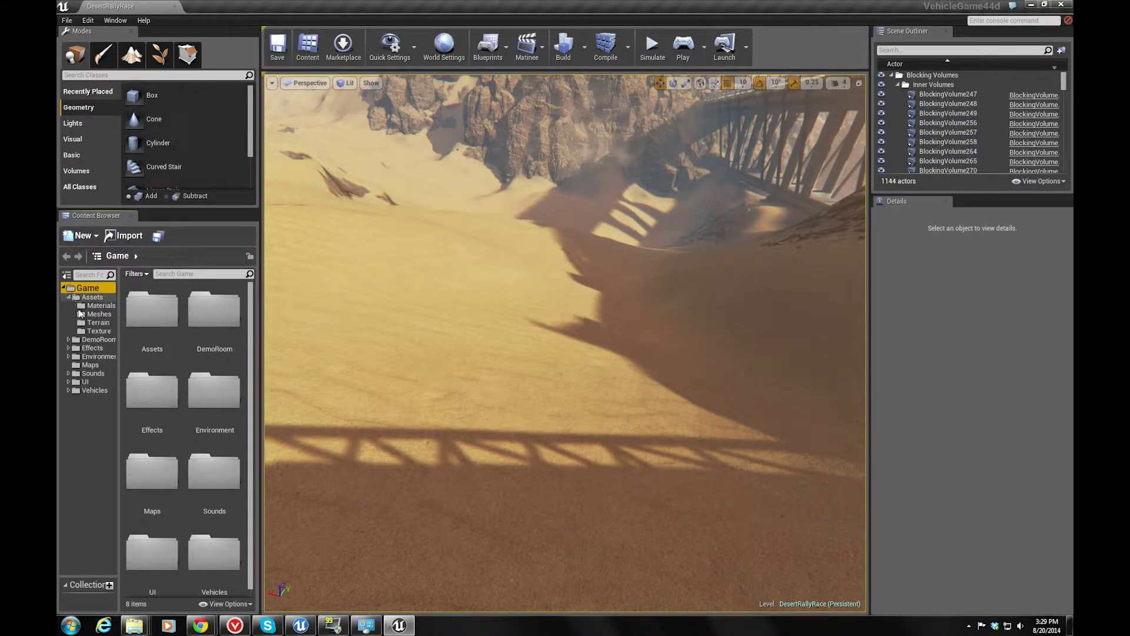
click(92, 316)
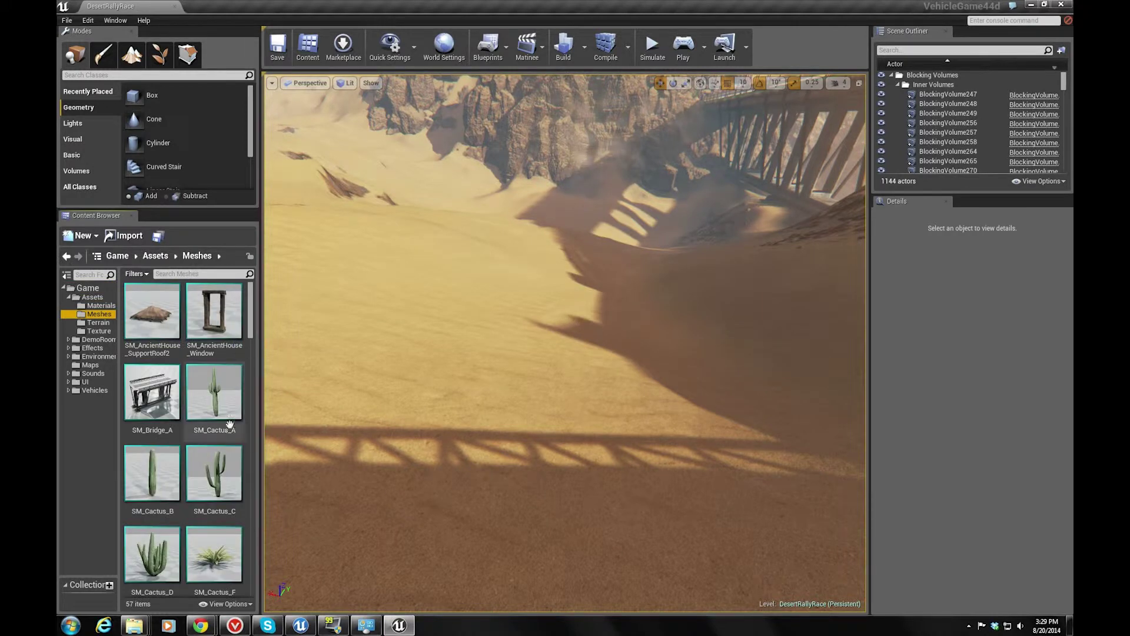
drag(174, 459, 470, 348)
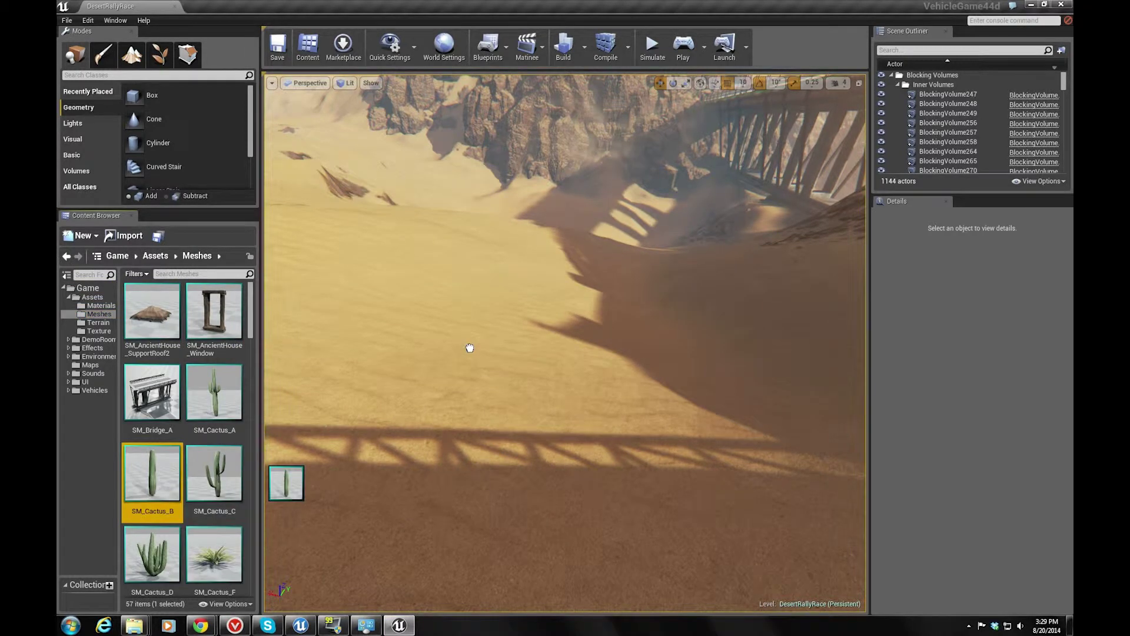
drag(470, 348, 468, 349)
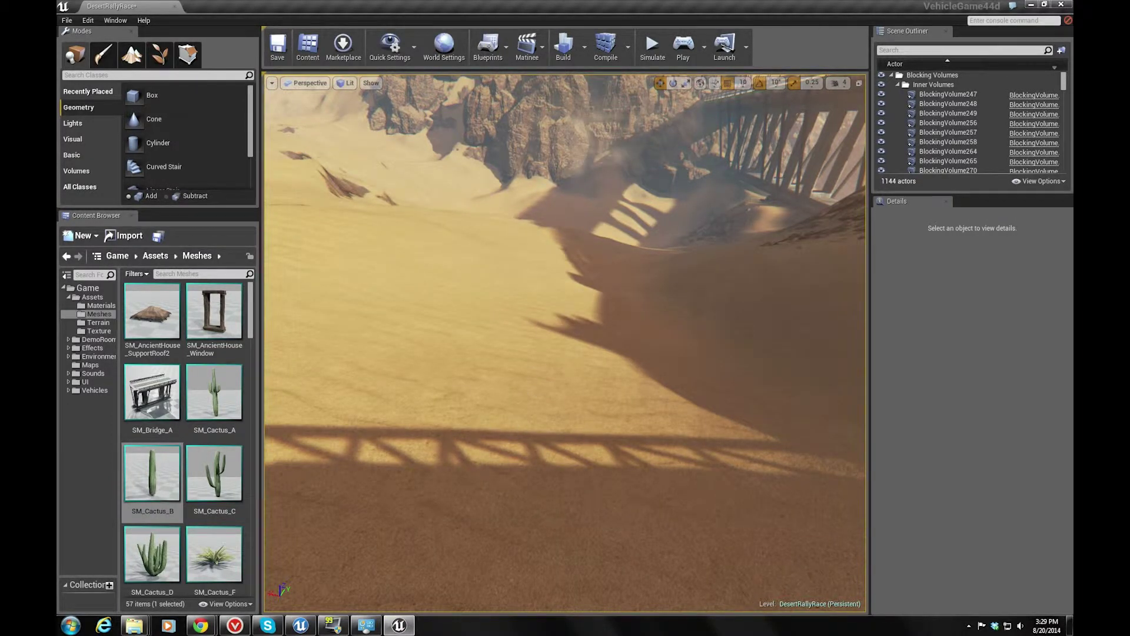
Delete a trial cactus and the Lake_2 sand plane.
drag(152, 474, 557, 373)
key(f)
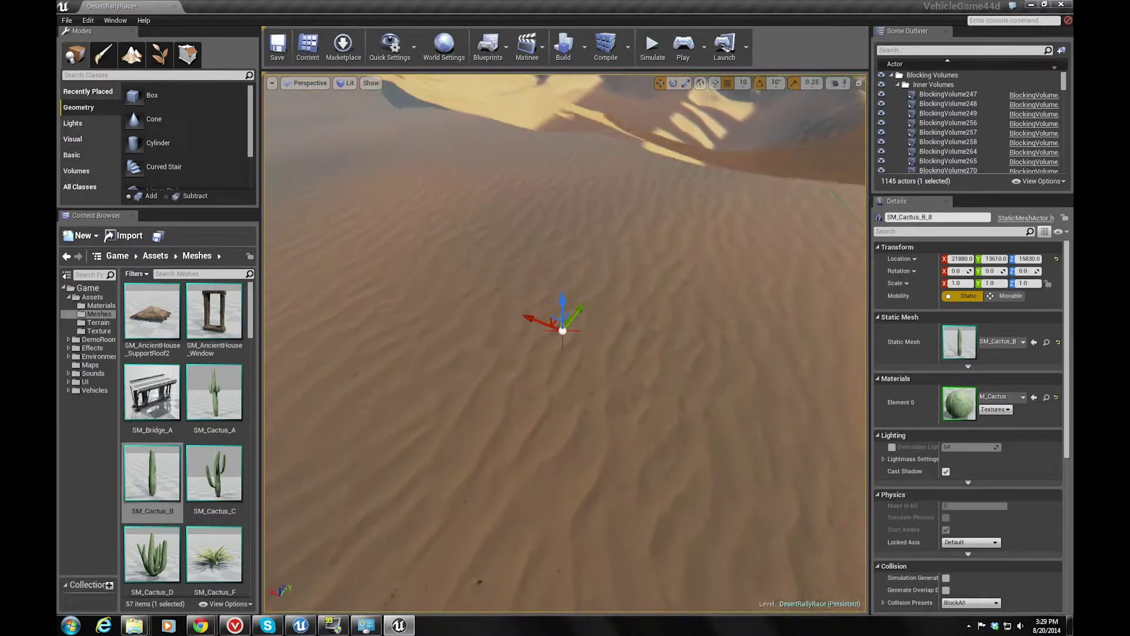
mouse_move(562, 330)
alt+mouse_down()
mouse_move(469, 494)
mouse_move(604, 390)
mouse_move(665, 382)
mouse_move(631, 372)
alt+mouse_up()
key(Delete)
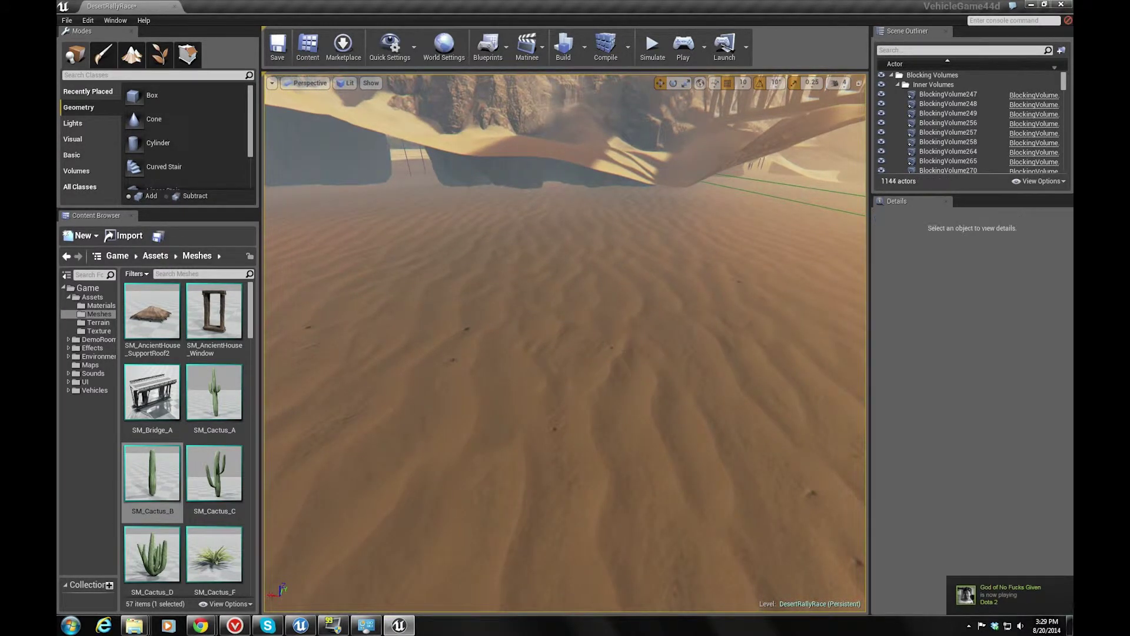
click(631, 372)
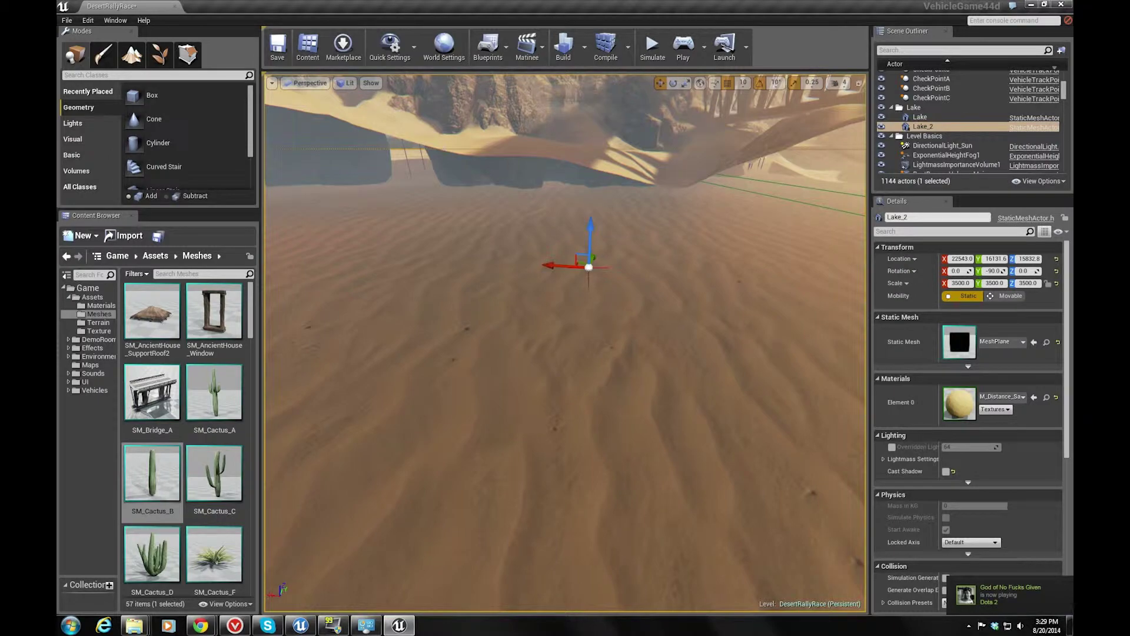
key(Delete)
right_drag(565, 342, 565, 341)
Place an SM_Cactus_B on the sand toward the bridge.
mouse_move(152, 471)
mouse_down()
mouse_move(382, 441)
mouse_move(365, 362)
mouse_up()
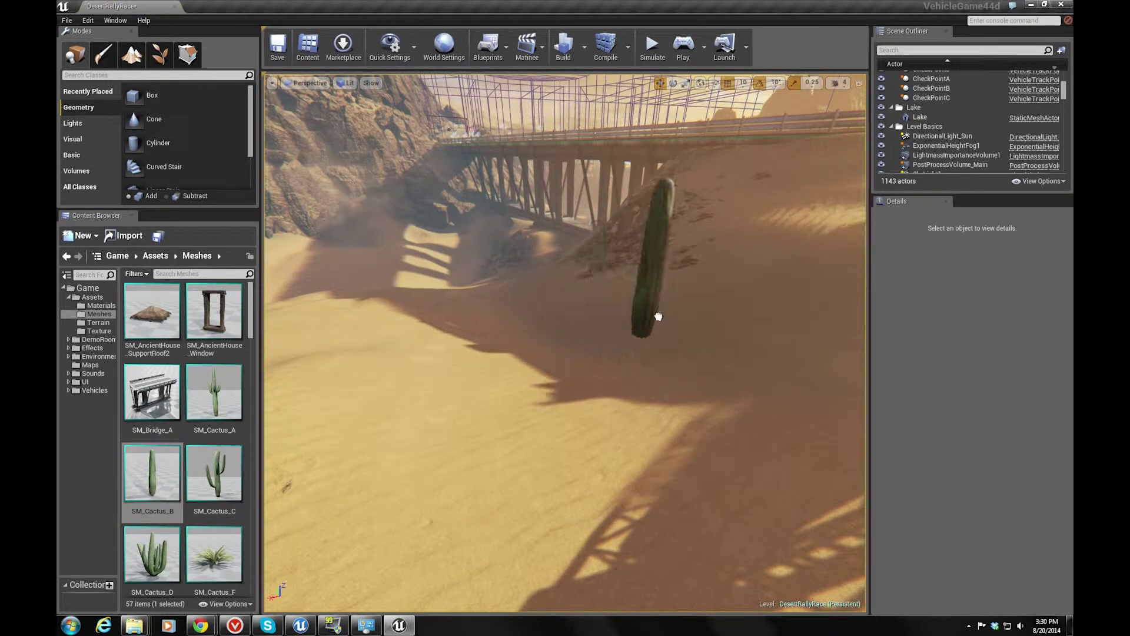
mouse_move(364, 362)
mouse_down()
mouse_move(712, 284)
mouse_move(465, 236)
mouse_move(636, 455)
mouse_move(510, 412)
mouse_move(679, 361)
mouse_move(735, 312)
mouse_move(727, 315)
mouse_up()
right_drag(726, 316, 727, 316)
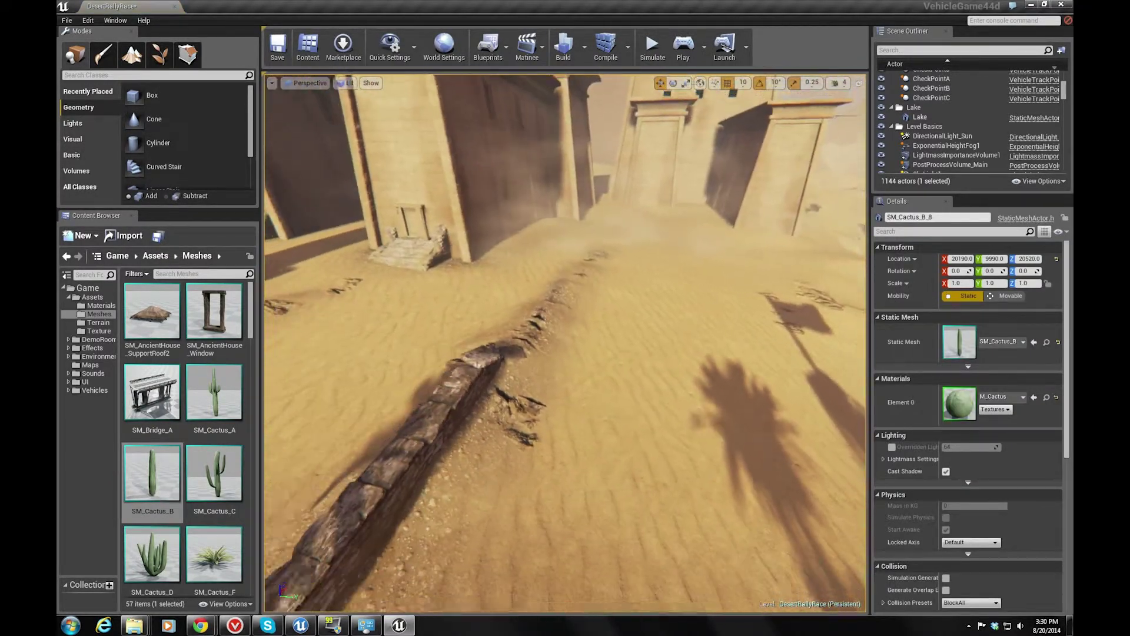
click(353, 376)
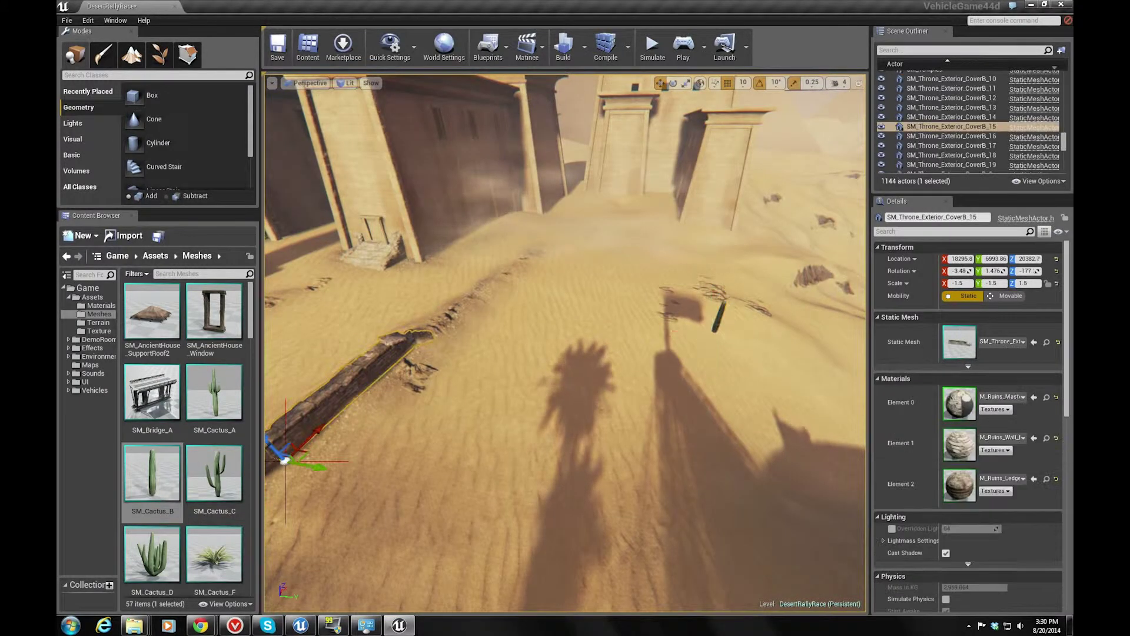
click(717, 318)
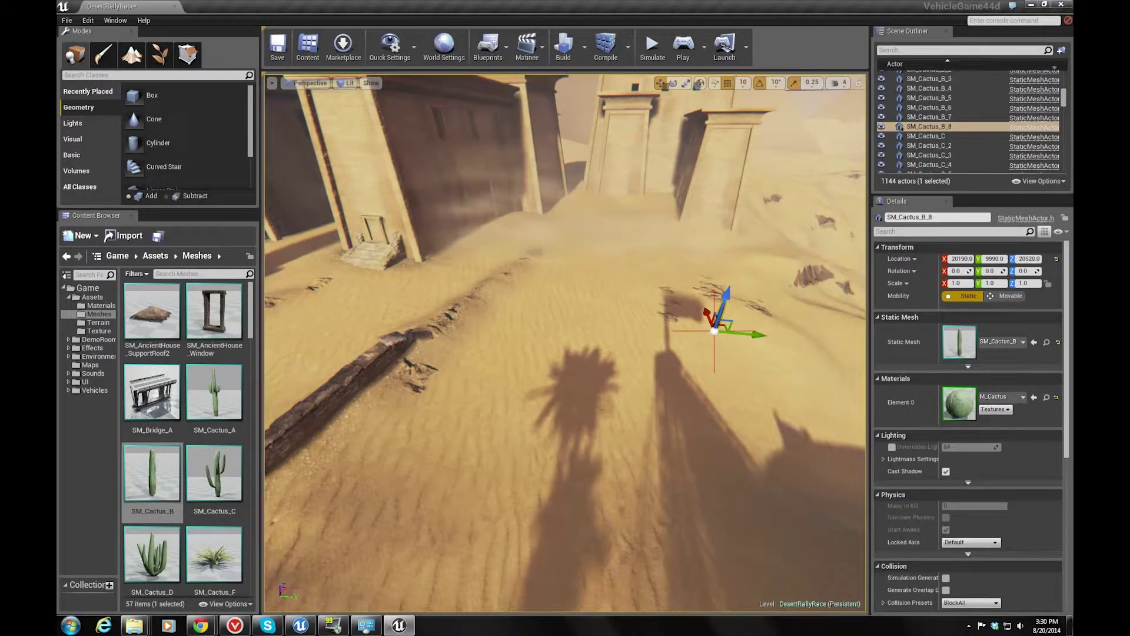
Add two more SM_Cactus_B cacti near the ruins and temple.
drag(145, 502, 465, 385)
mouse_move(465, 385)
right_down()
mouse_move(447, 329)
mouse_move(448, 365)
right_up()
mouse_move(152, 471)
mouse_down()
mouse_move(417, 428)
mouse_move(476, 369)
mouse_move(449, 452)
mouse_up()
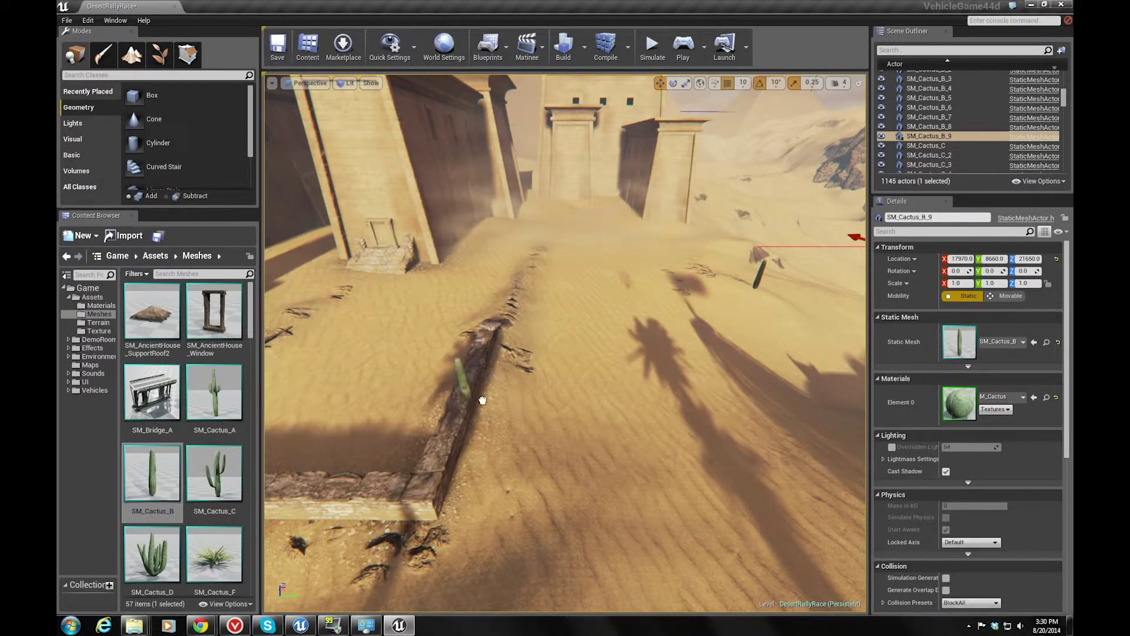
drag(448, 452, 650, 343)
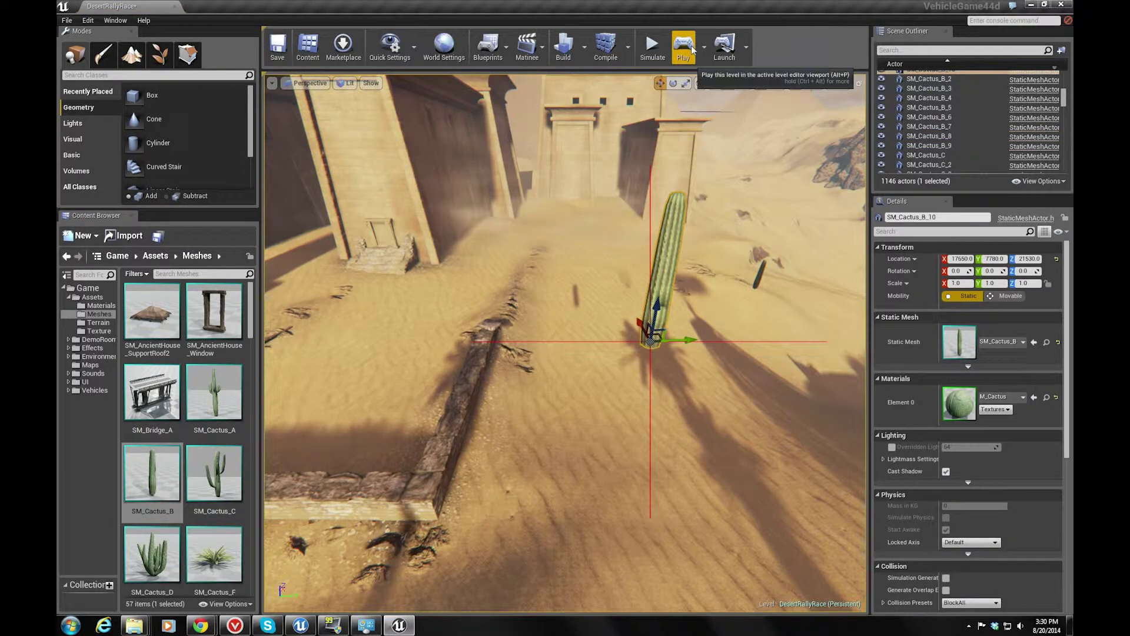
Turn on Surface Snapping in the viewport.
click(412, 56)
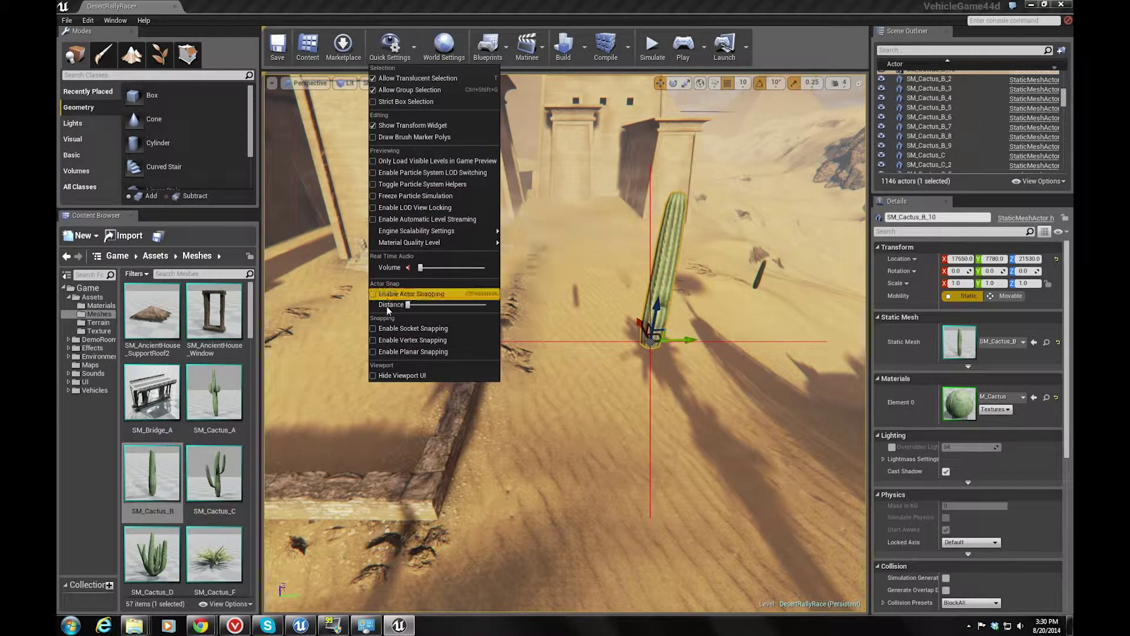
click(727, 87)
click(714, 83)
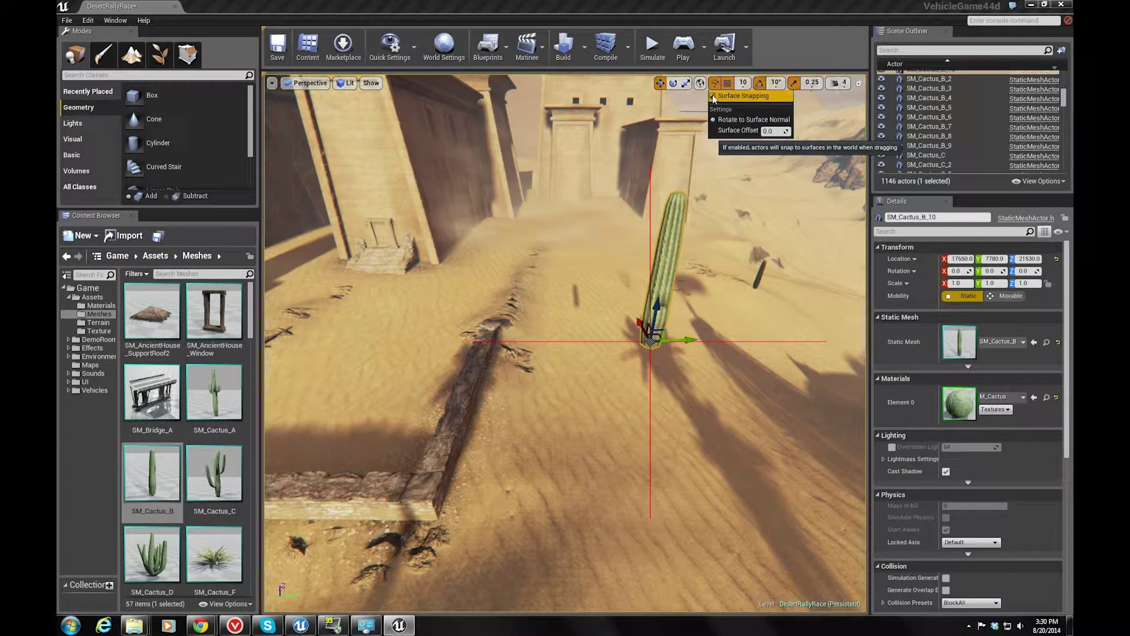
click(713, 96)
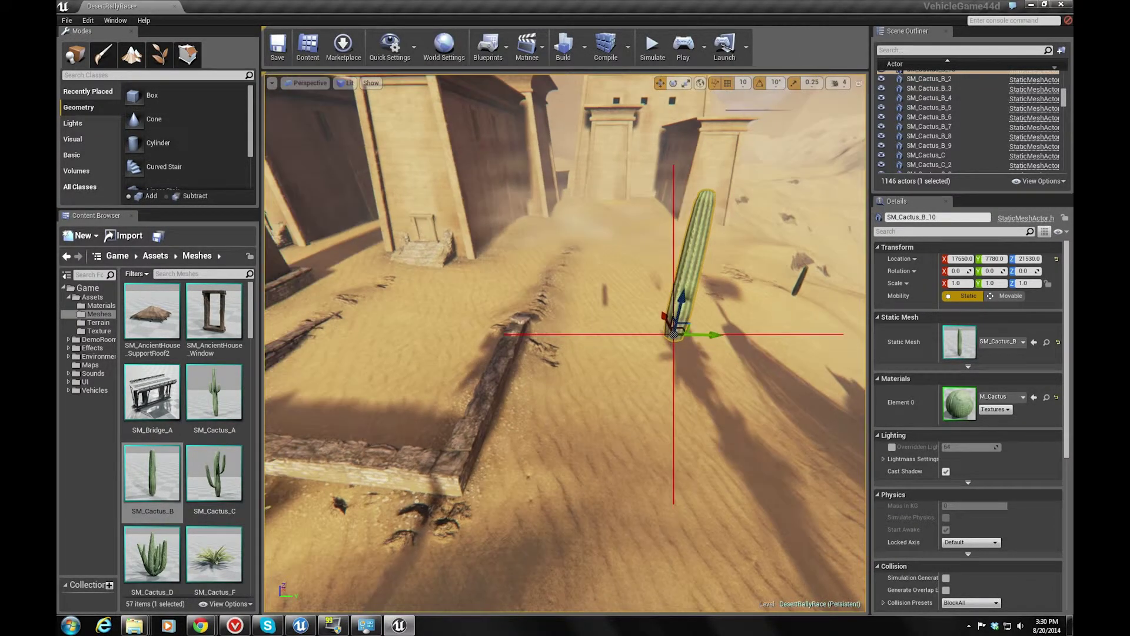
Move SM_Cactus_B_10 onto the stone ridge, then onto the sand beside the low wall.
right_drag(651, 343, 651, 342)
click(651, 342)
click(621, 253)
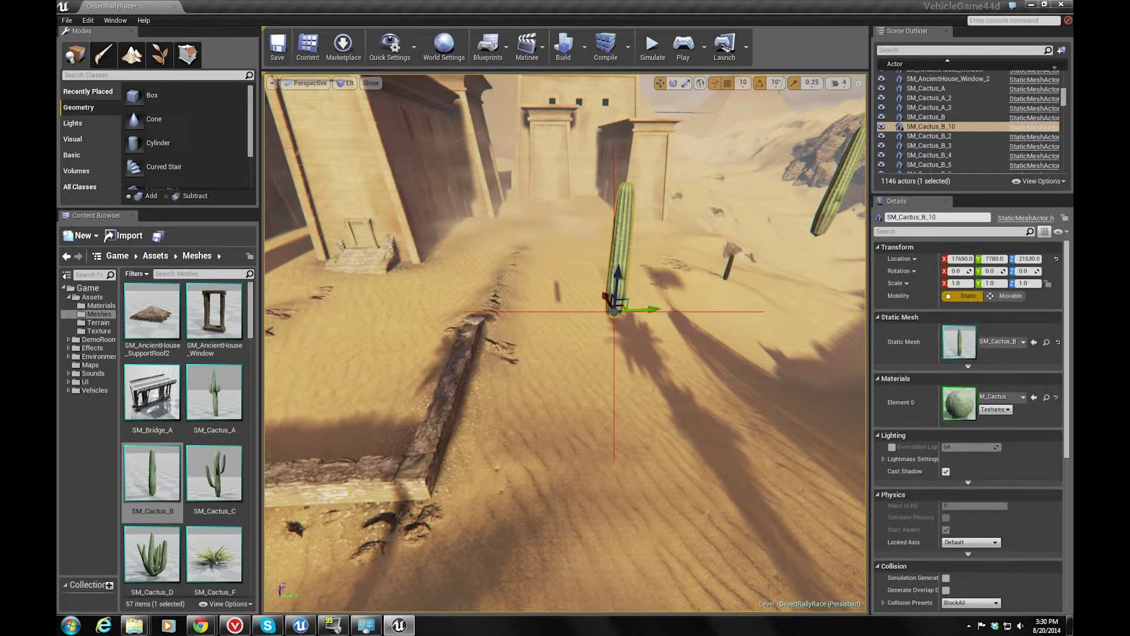
drag(614, 312, 547, 357)
drag(652, 352, 440, 390)
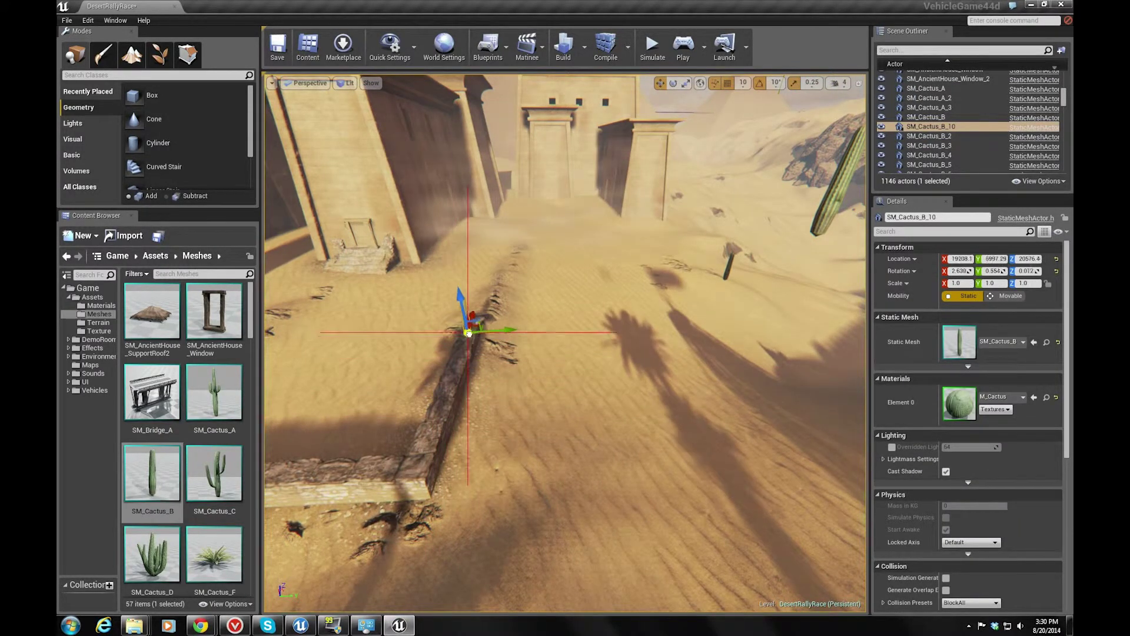
mouse_move(456, 367)
mouse_down()
mouse_move(699, 400)
mouse_move(467, 456)
mouse_up()
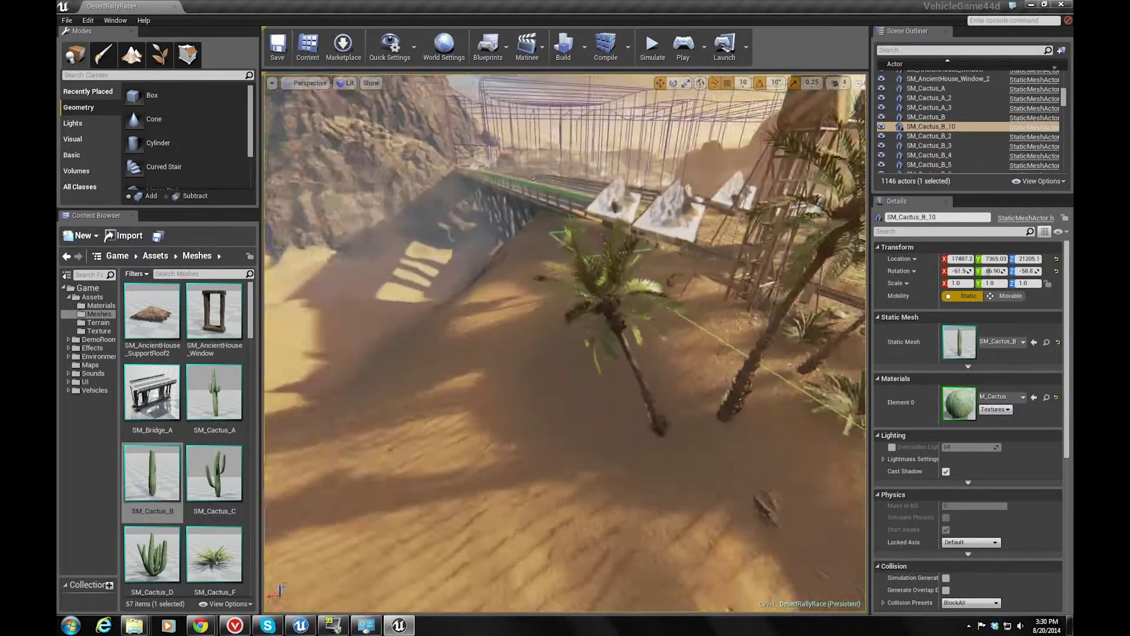
Swing the view to the START gate and drag in an SM_Cactus_C.
right_drag(566, 341, 565, 342)
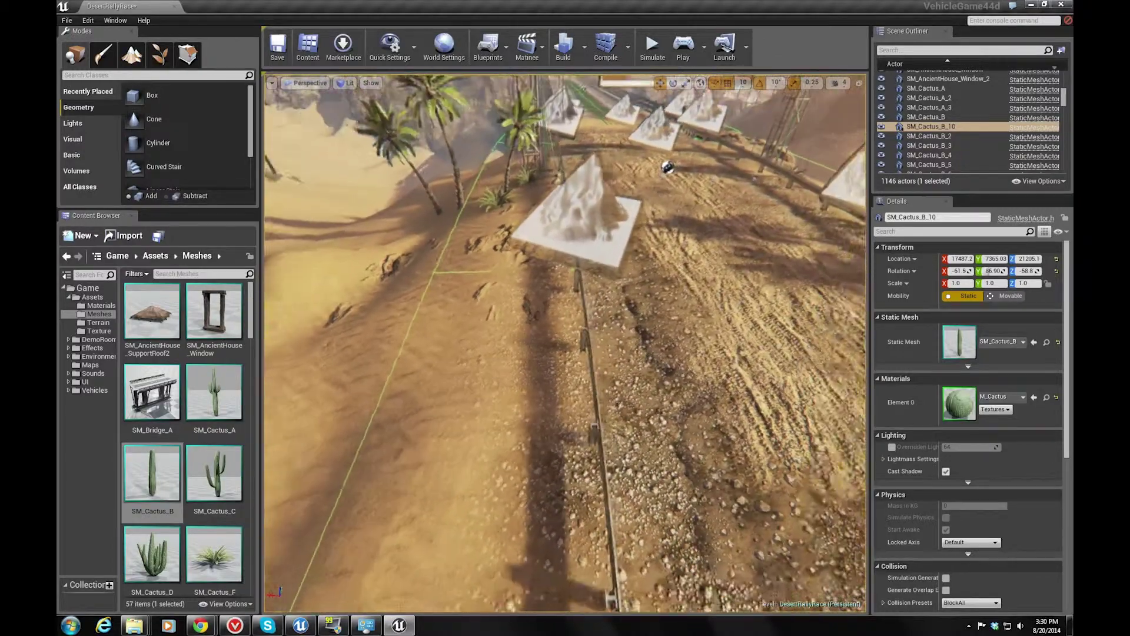
right_drag(565, 342, 565, 341)
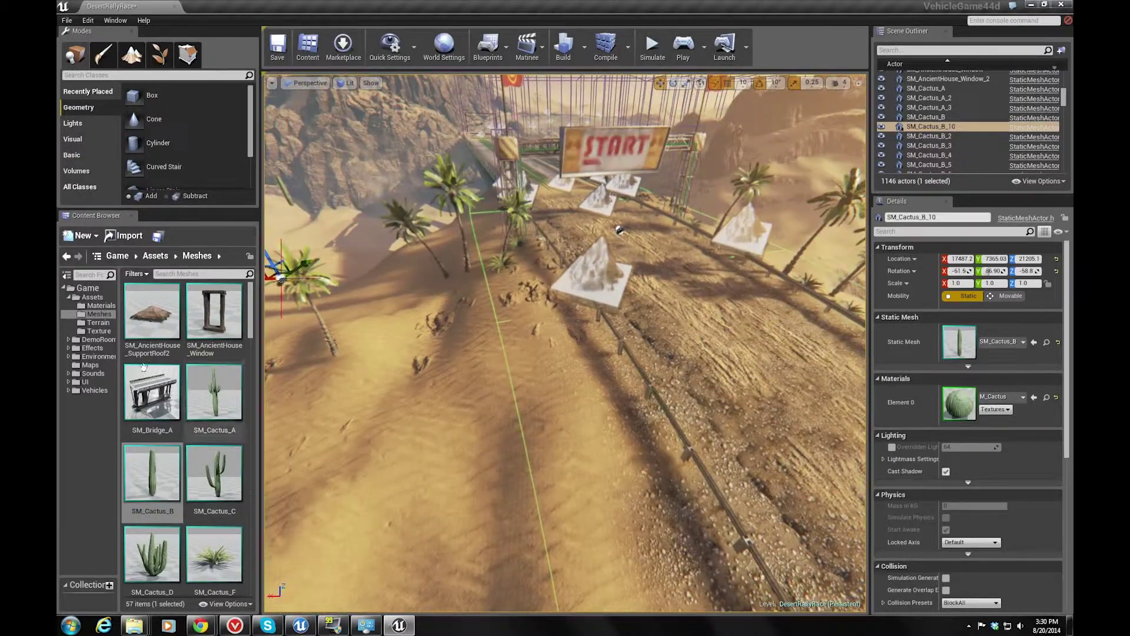
drag(214, 480, 758, 360)
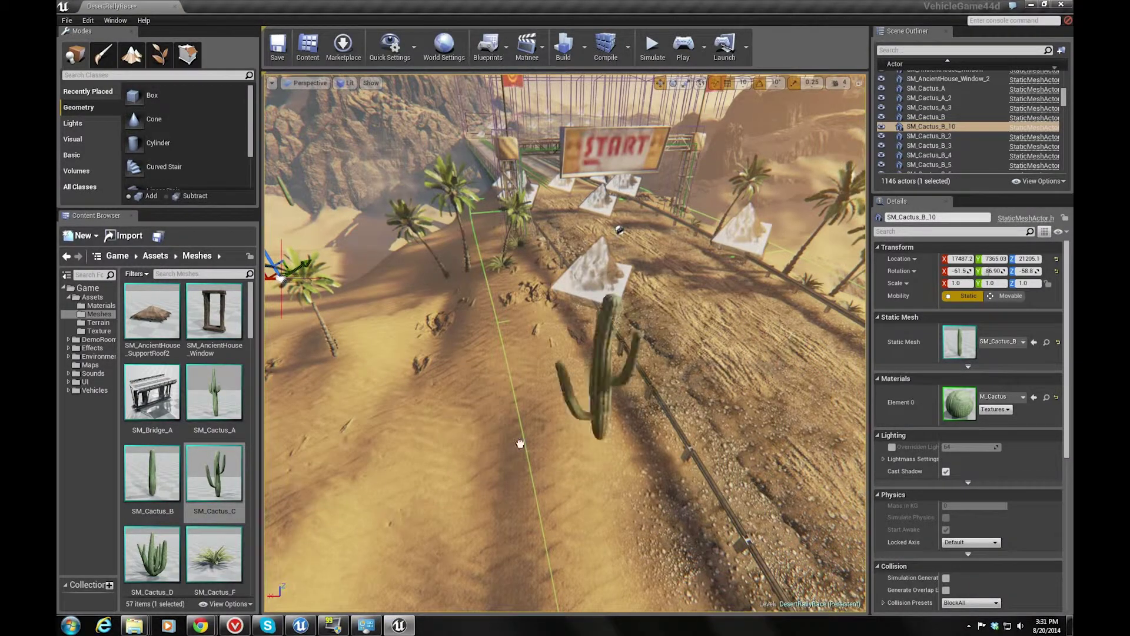
Drop the SM_Cactus_C beside the track and shift it across the sand.
drag(551, 438, 390, 390)
key(f)
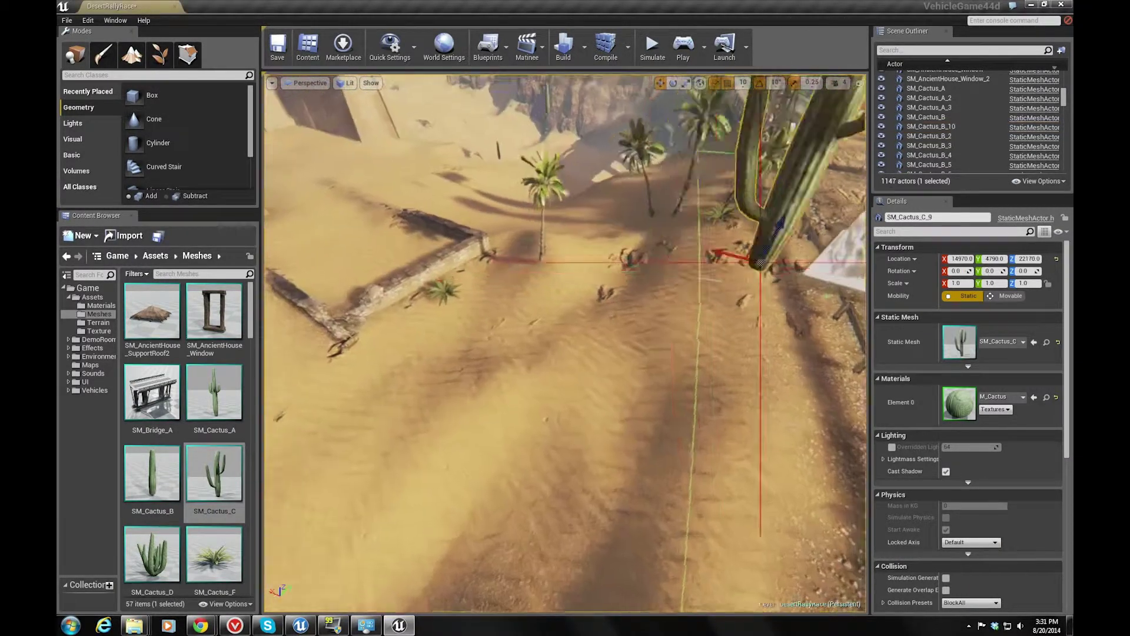
right_drag(652, 271, 652, 271)
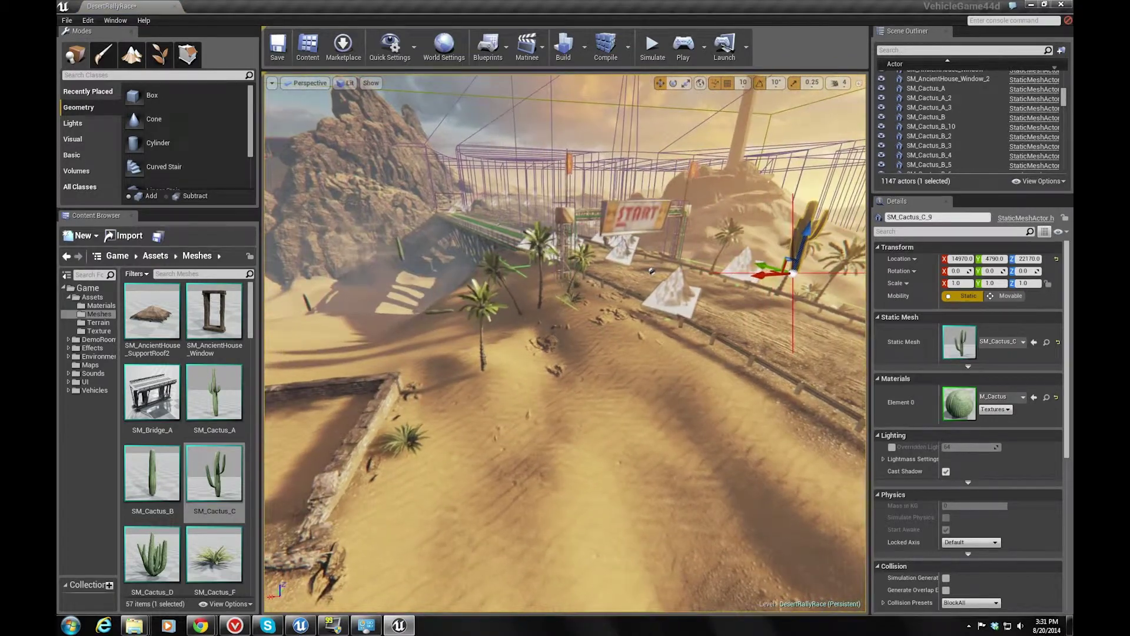
drag(641, 451, 473, 455)
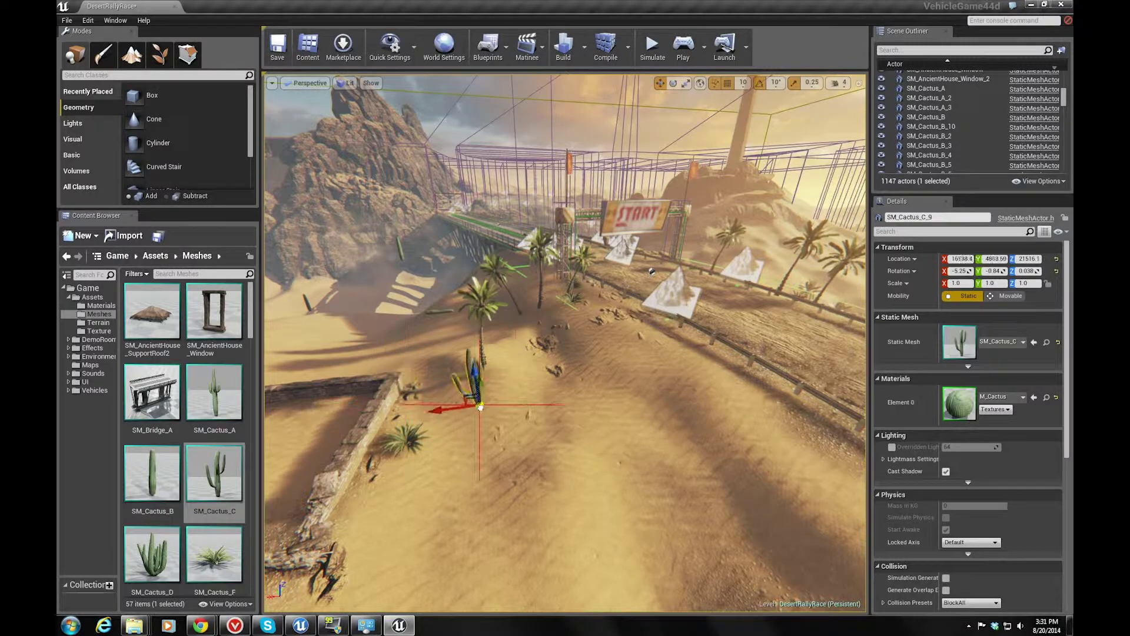
mouse_move(585, 438)
mouse_down()
mouse_move(686, 389)
mouse_move(656, 374)
mouse_up()
key(f)
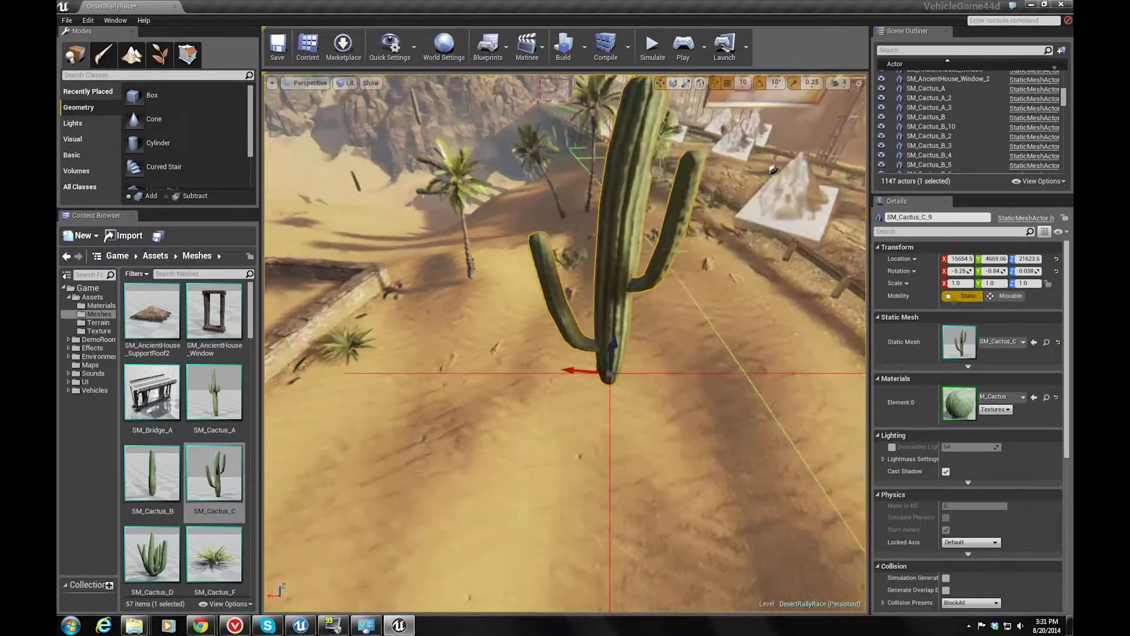
alt+drag(773, 169, 694, 194)
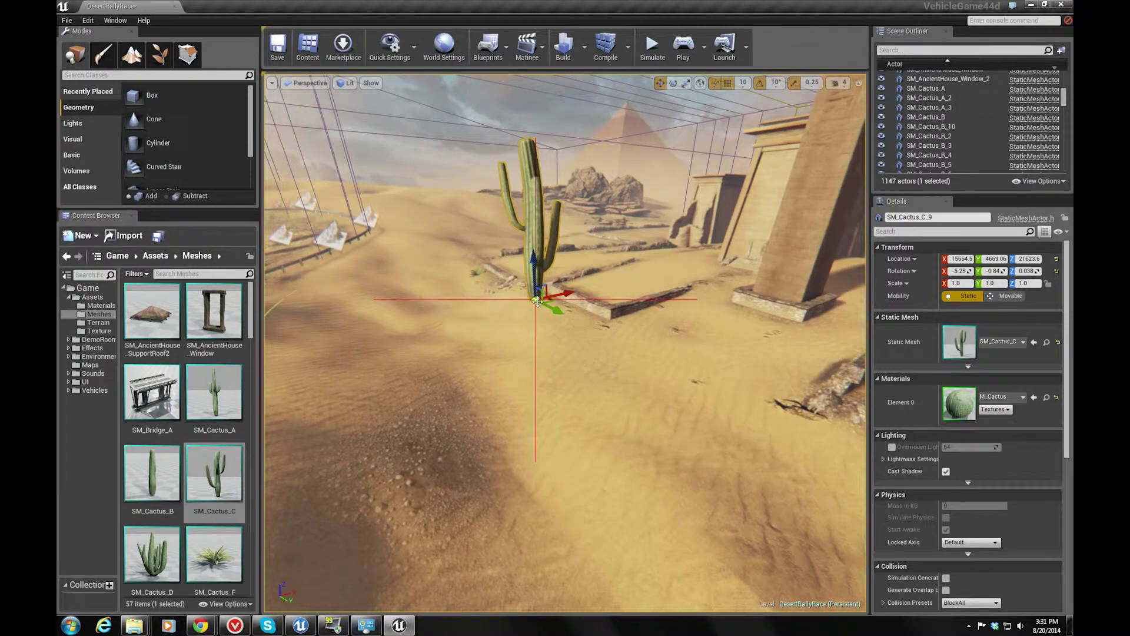
Settle the SM_Cactus_C on the sand at the obelisk's base, then drag in another SM_Cactus_B.
mouse_move(536, 300)
mouse_down()
mouse_move(522, 466)
mouse_move(668, 449)
mouse_move(675, 434)
mouse_move(543, 323)
mouse_move(565, 327)
mouse_move(564, 299)
mouse_up()
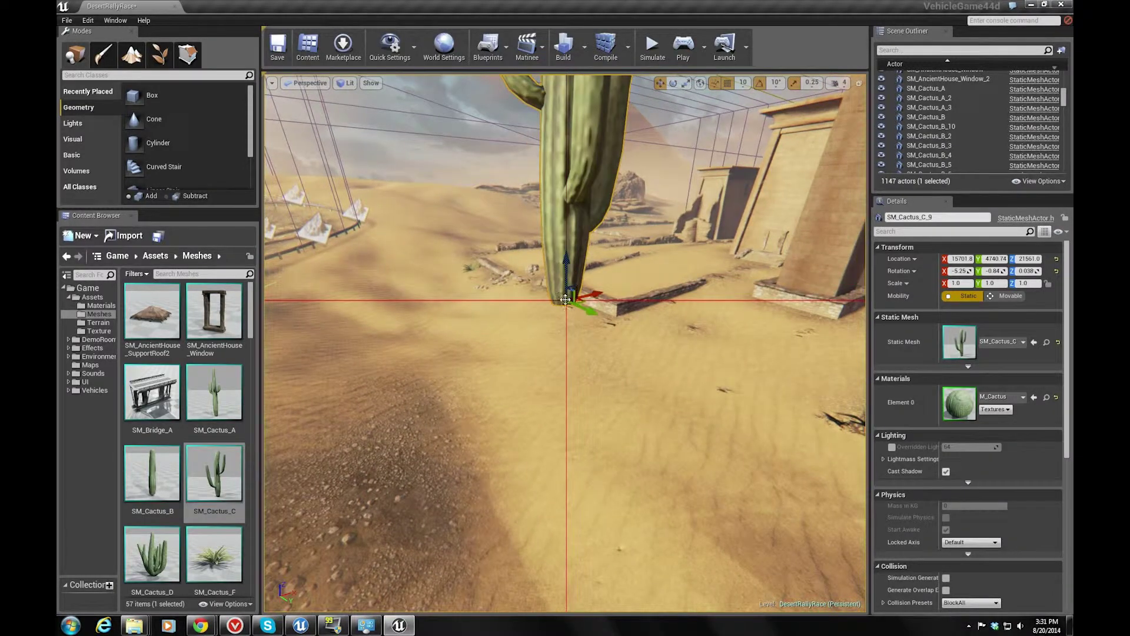
mouse_move(564, 300)
mouse_down()
mouse_move(632, 420)
mouse_move(633, 301)
mouse_move(835, 197)
mouse_up()
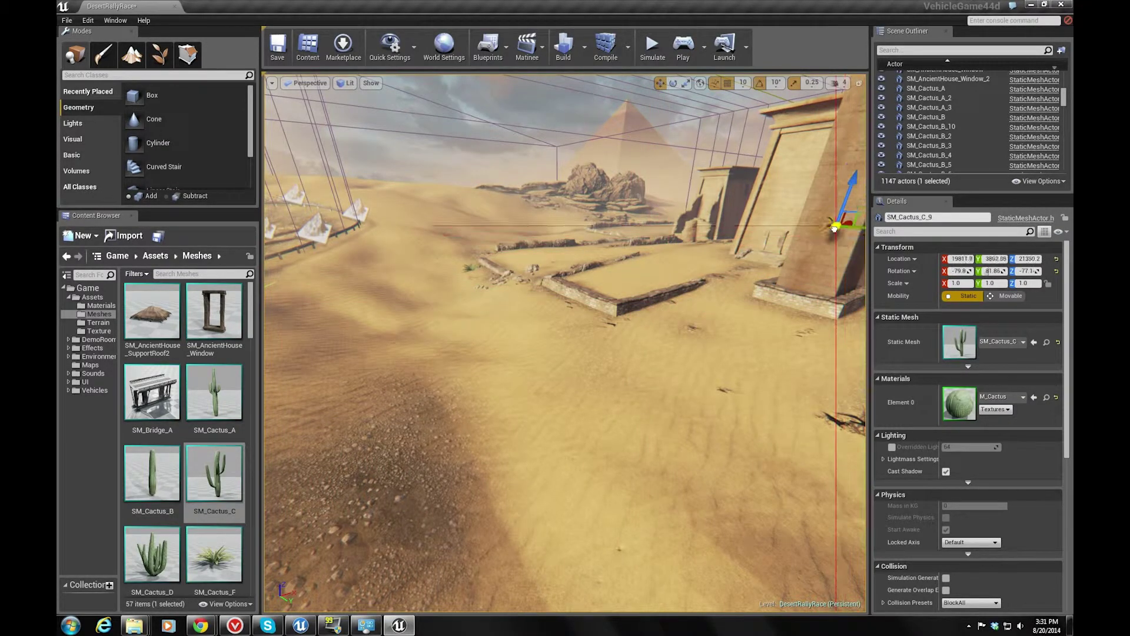
mouse_move(835, 197)
right_down()
mouse_move(645, 170)
mouse_move(656, 172)
right_up()
mouse_move(642, 178)
mouse_down()
mouse_move(638, 313)
mouse_move(477, 337)
mouse_up()
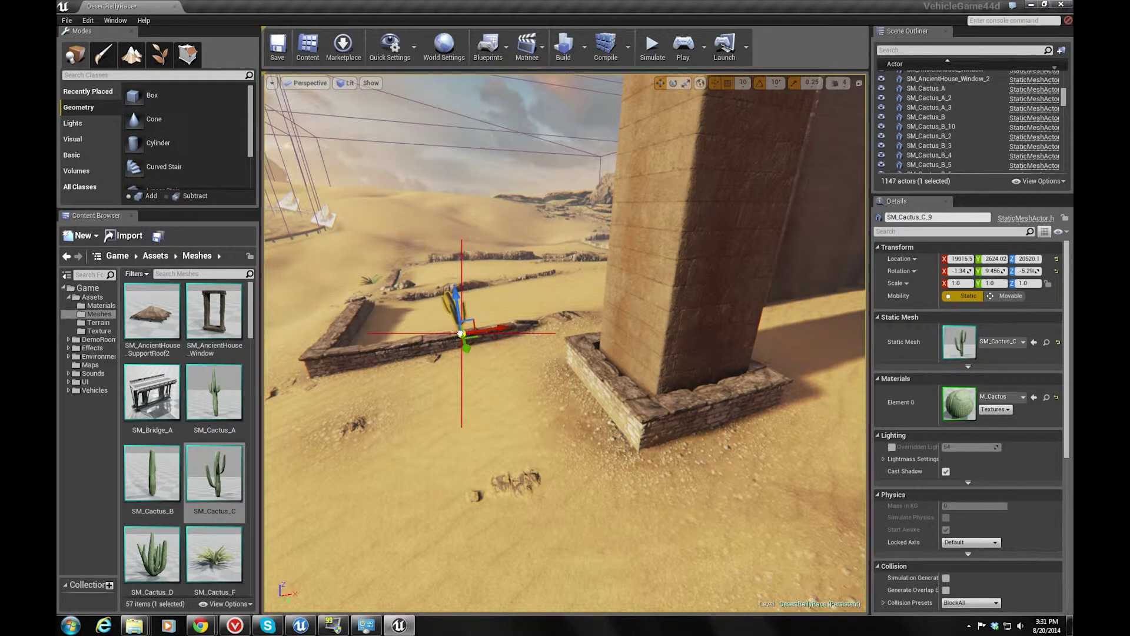
drag(454, 339, 465, 406)
mouse_move(465, 406)
right_down()
mouse_move(626, 352)
mouse_move(522, 284)
right_up()
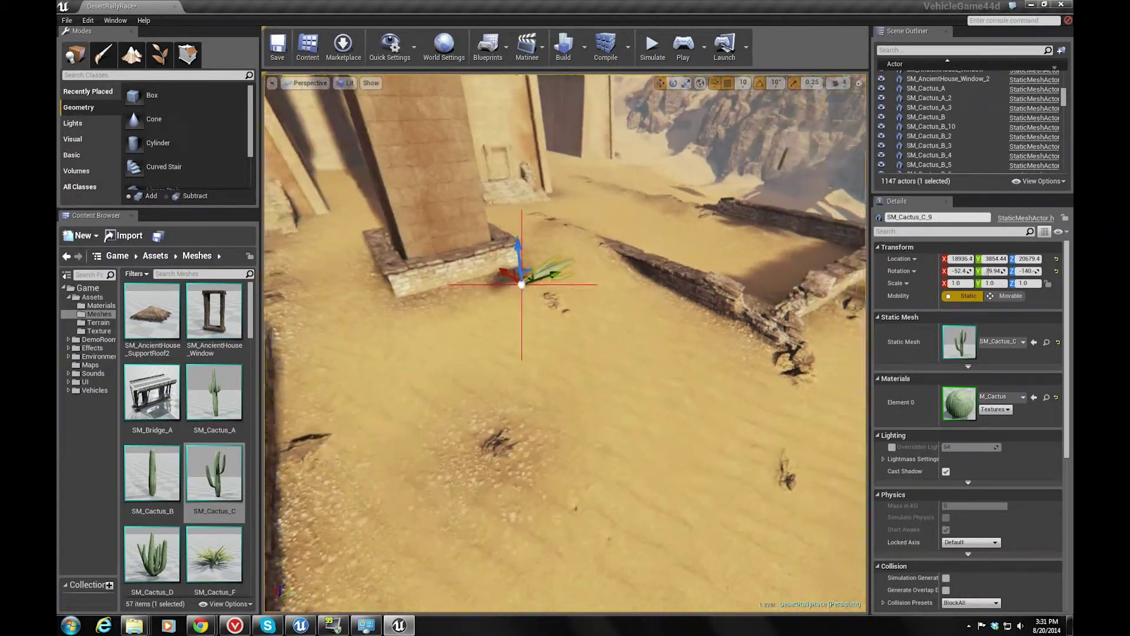
mouse_move(165, 494)
mouse_down()
mouse_move(676, 262)
mouse_move(602, 373)
mouse_up()
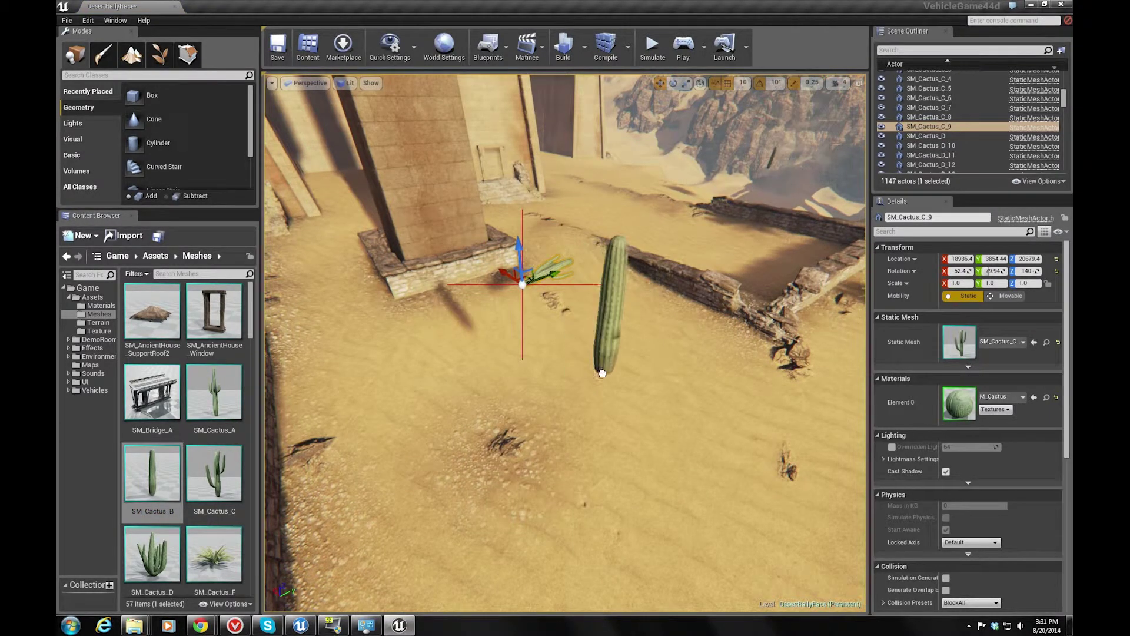
Drop SM_Cactus_B_11 on the sand near the obelisk and pull the view back to the track.
drag(601, 373, 602, 372)
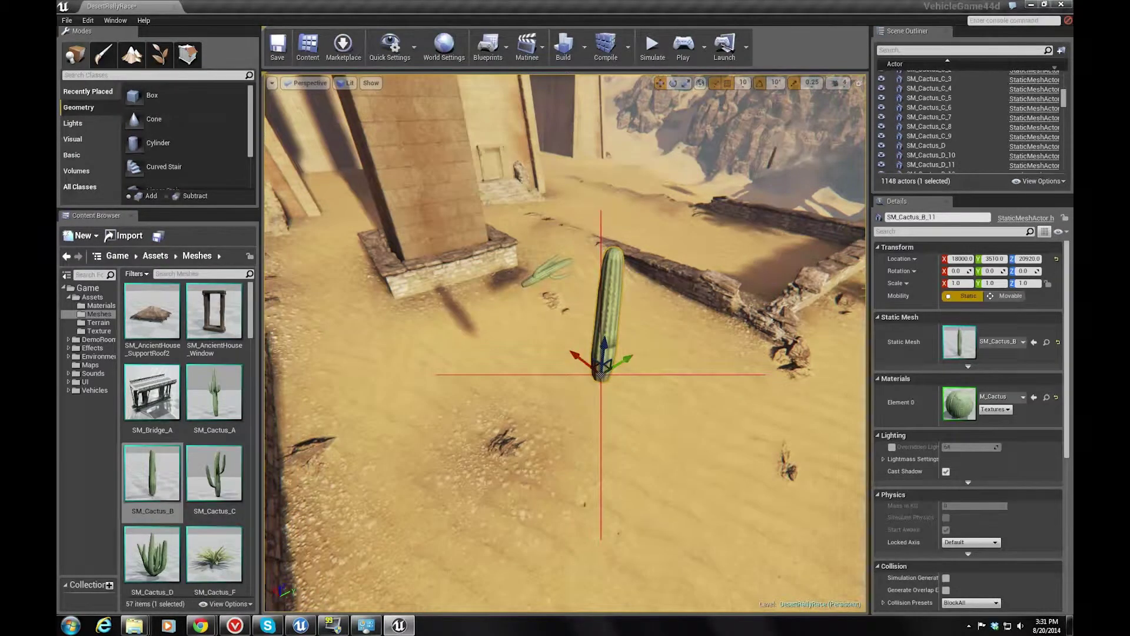
right_drag(601, 373, 602, 373)
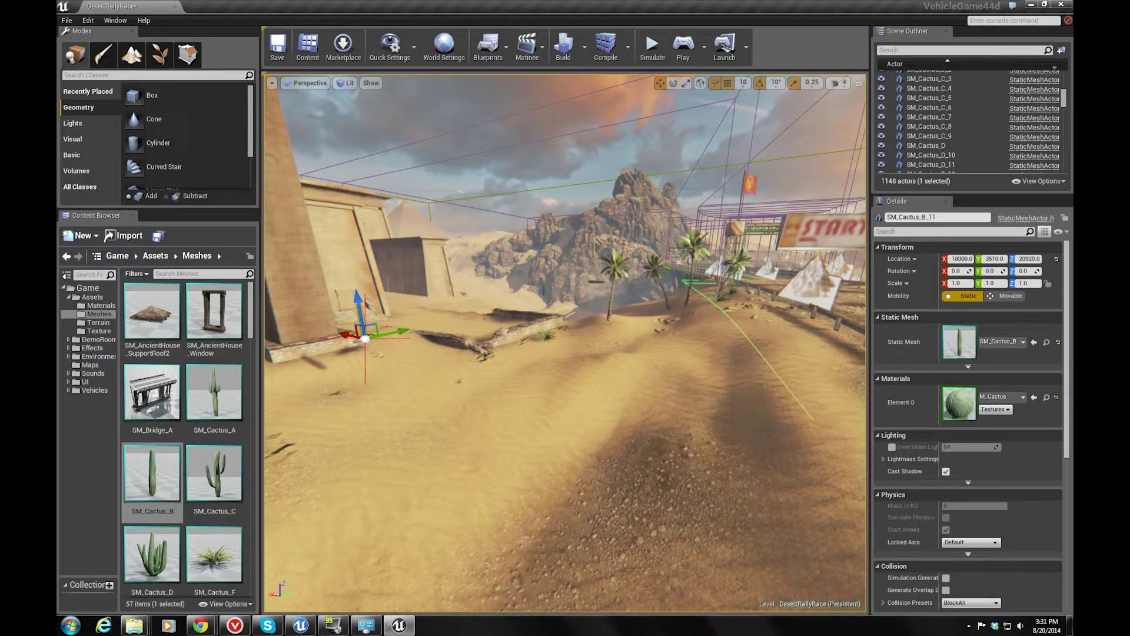
right_drag(601, 372, 601, 373)
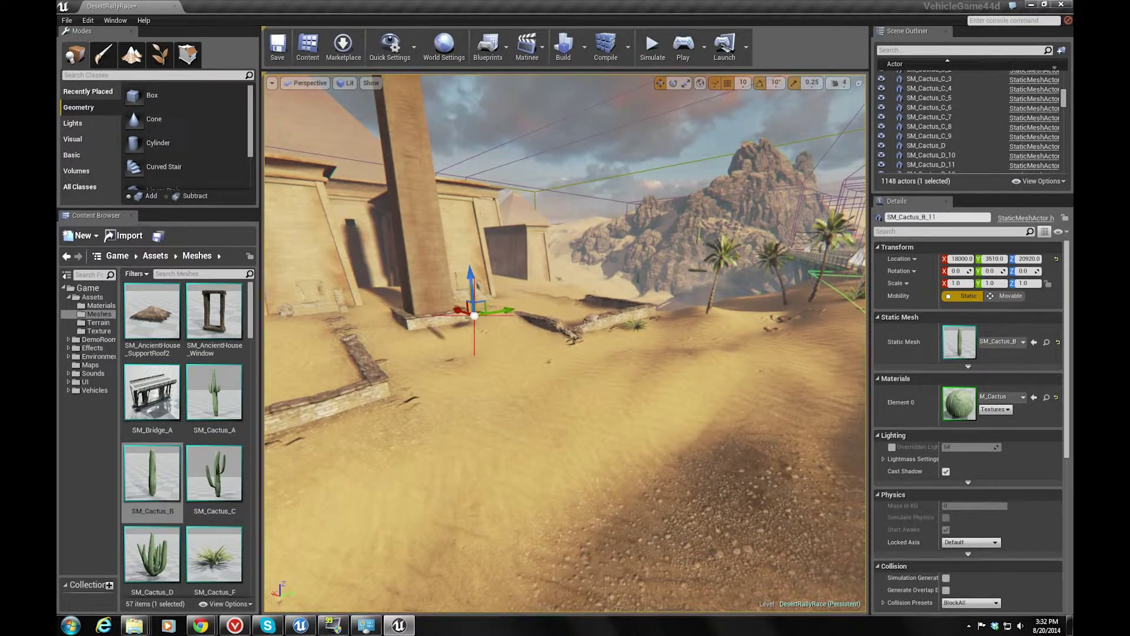